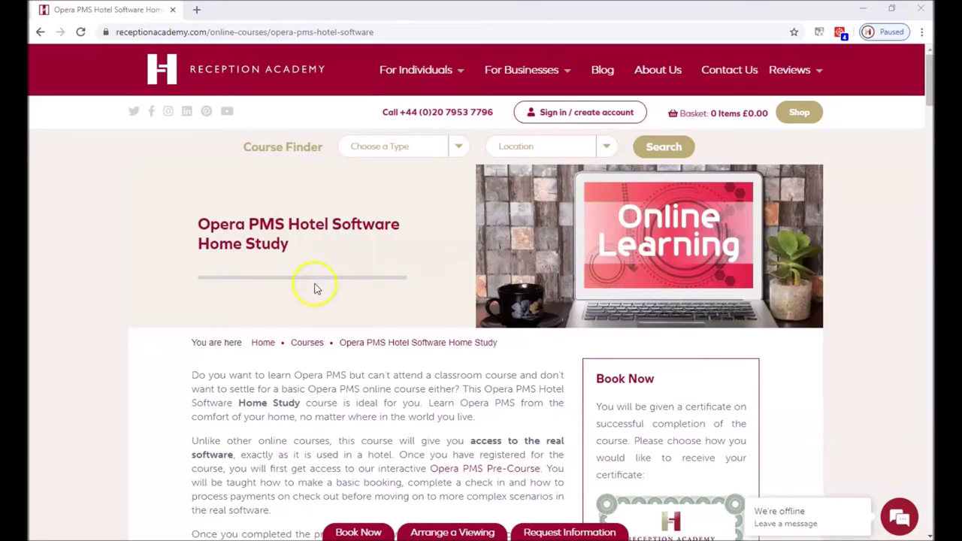
Scroll the Home Study course page down to the topic list and the £99.00 Book Now price box.
{"action": "scroll", "coordinate": [370, 299], "scroll_direction": "down", "scroll_amount": 3}
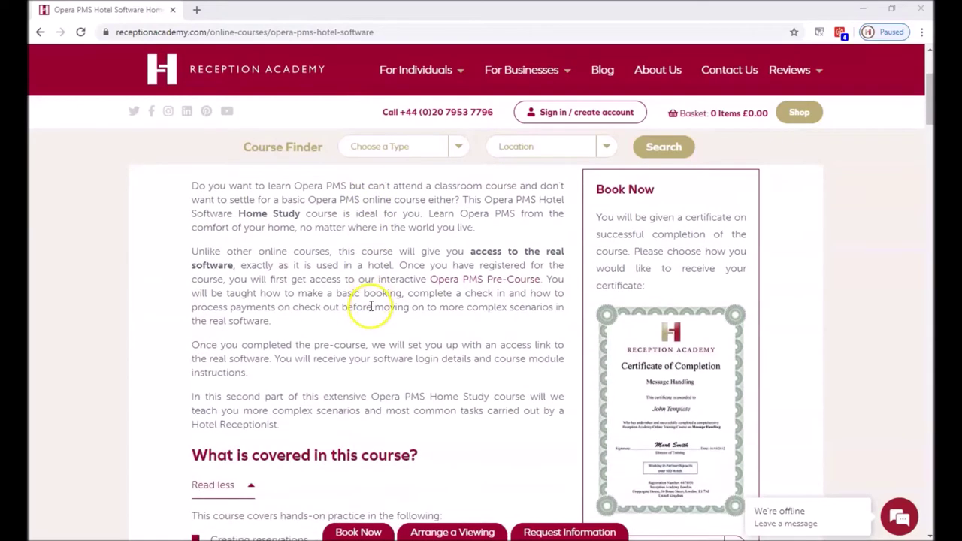
{"action": "scroll", "coordinate": [370, 305], "scroll_direction": "down", "scroll_amount": 1}
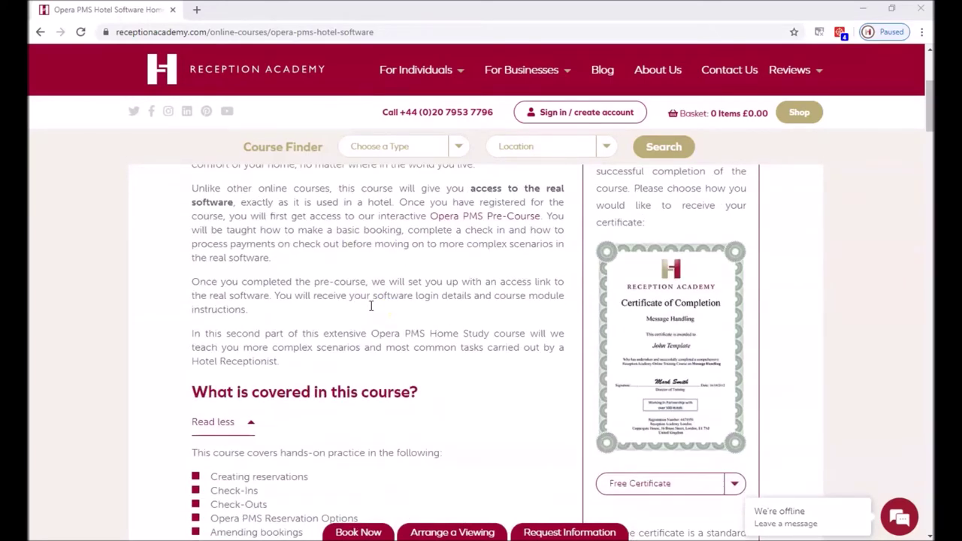
{"action": "scroll", "coordinate": [370, 307], "scroll_direction": "down", "scroll_amount": 4}
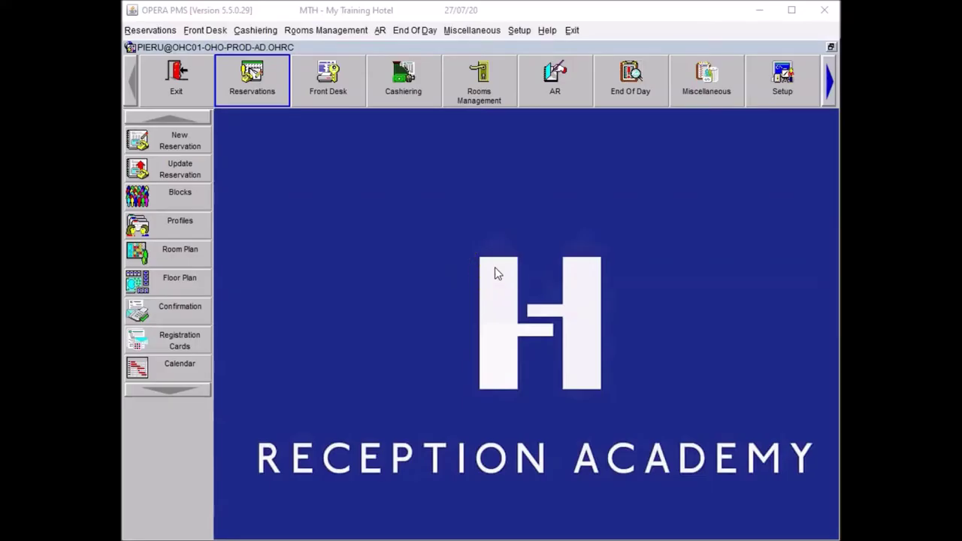
Open the guest's last reservation, arriving 27/07/20, with the Last Resv. shortcut (Alt+L).
{"action": "left_click", "coordinate": [494, 267]}
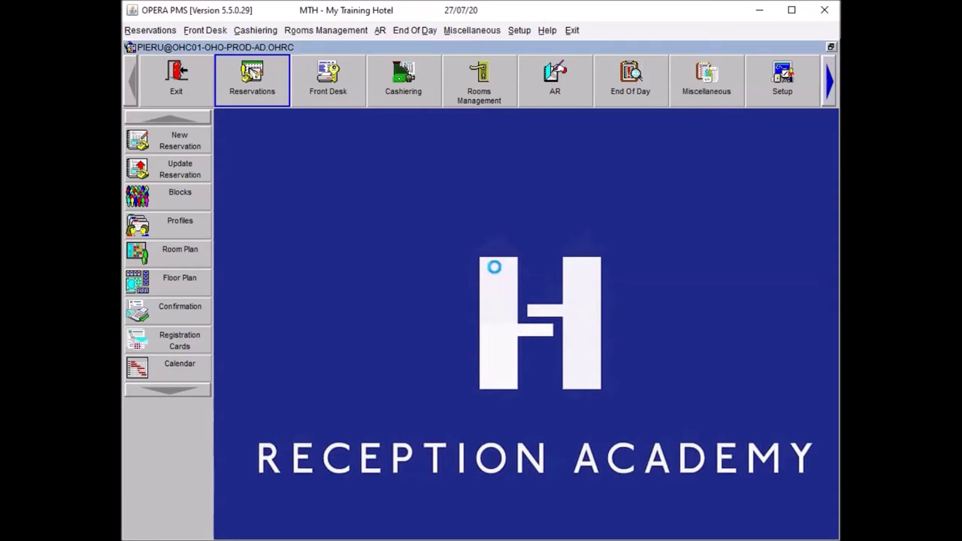
{"action": "key", "text": "alt+l"}
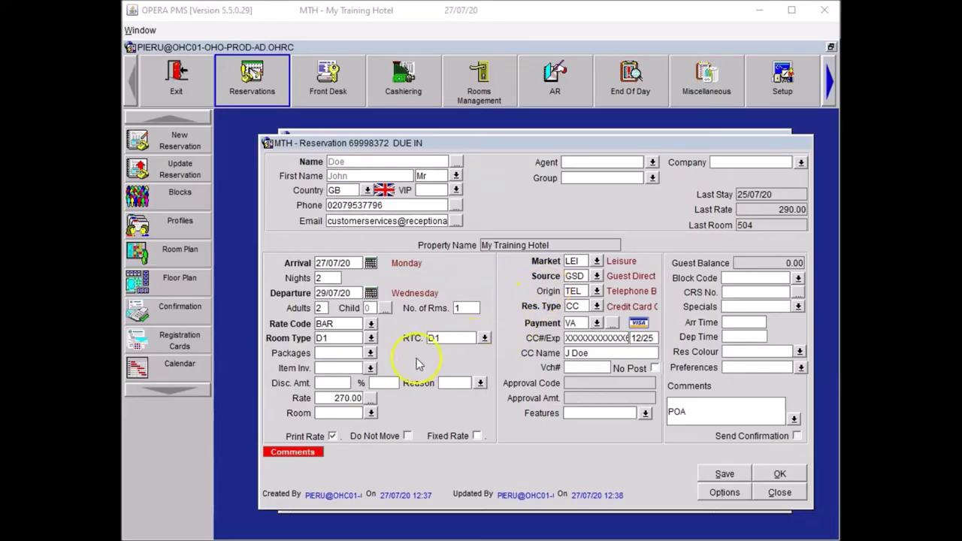
{"action": "left_click", "coordinate": [370, 367]}
Add item code POHE Portable Heater to the reservation's item inventory for the stay.
{"action": "left_click", "coordinate": [773, 350]}
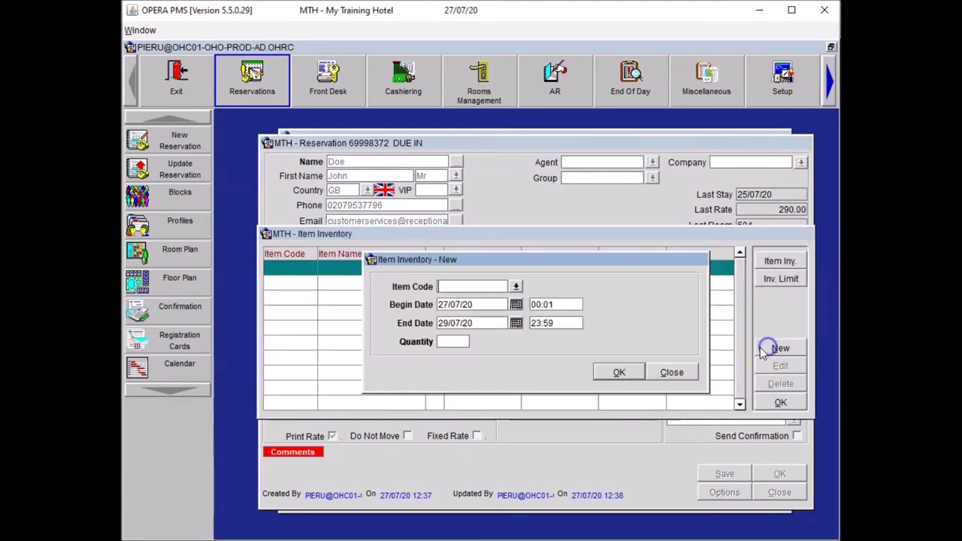
{"action": "left_click", "coordinate": [516, 286]}
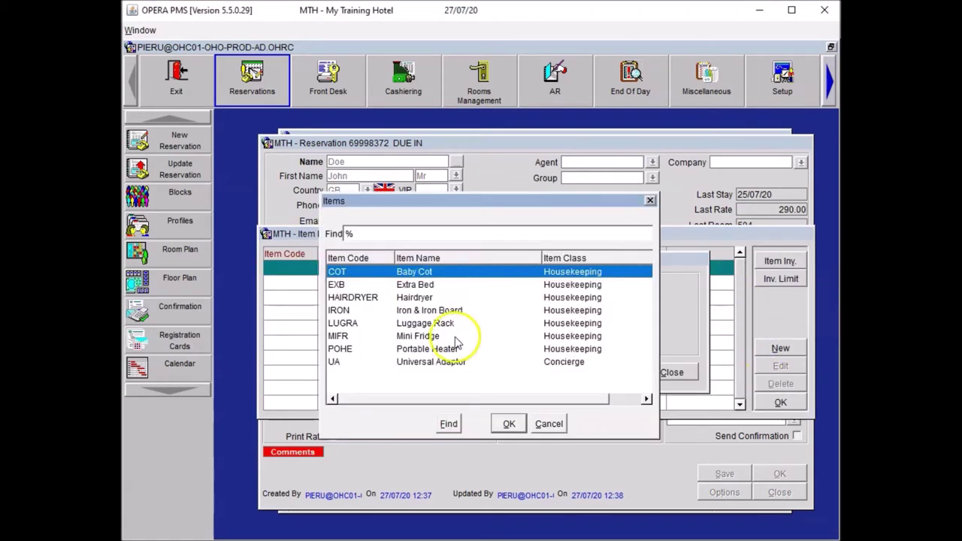
{"action": "left_click", "coordinate": [445, 336]}
{"action": "left_click", "coordinate": [444, 348]}
{"action": "left_click", "coordinate": [507, 422]}
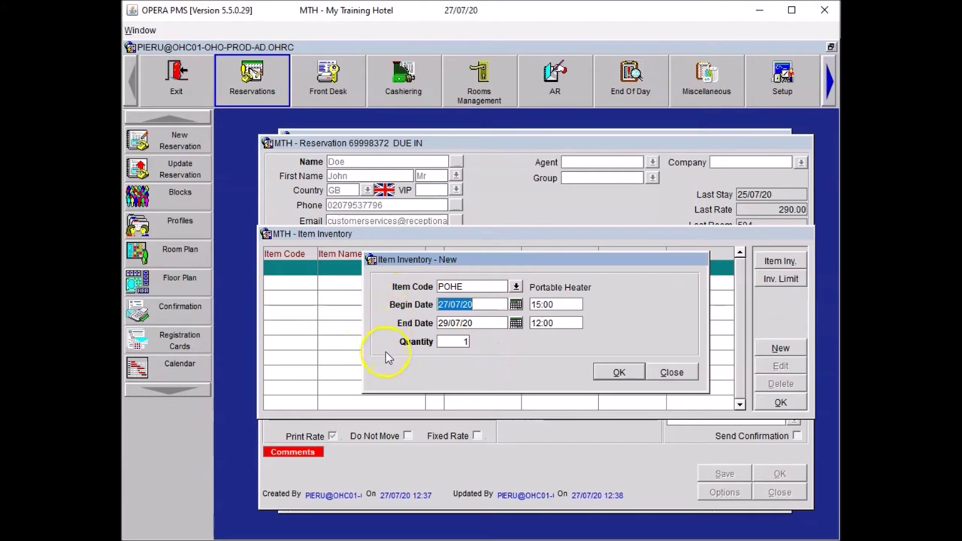
{"action": "left_click", "coordinate": [615, 373]}
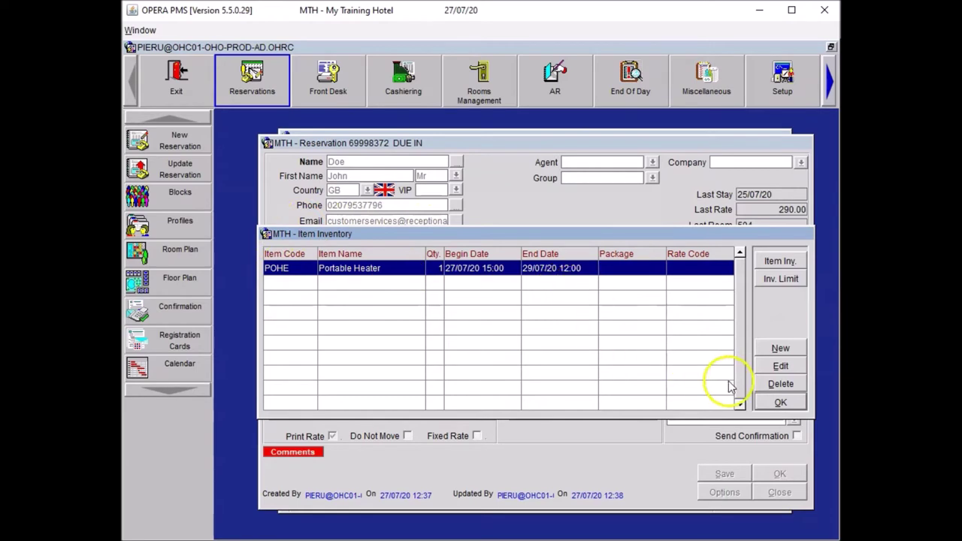
{"action": "left_click", "coordinate": [767, 404]}
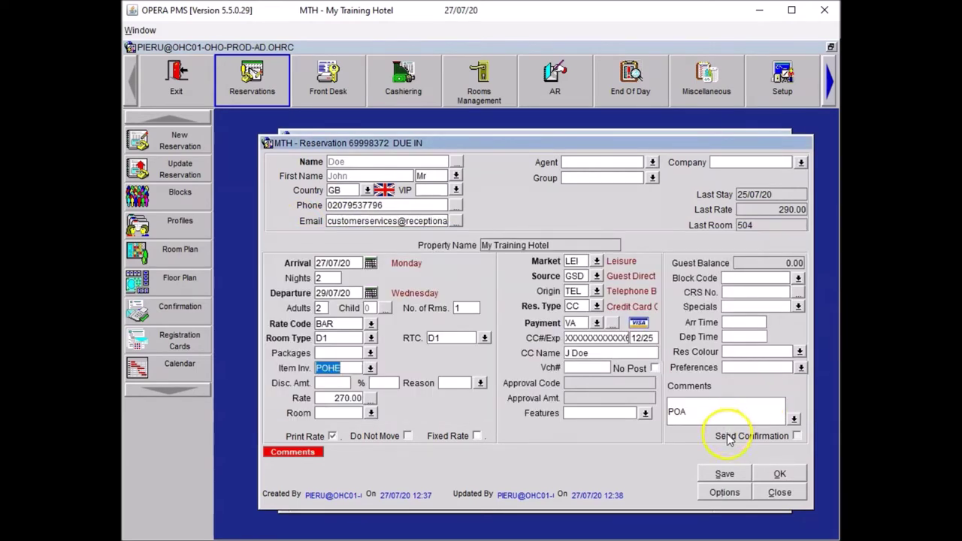
Save the reservation, creating and saving the portable heater housekeeping trace.
{"action": "left_click", "coordinate": [724, 473]}
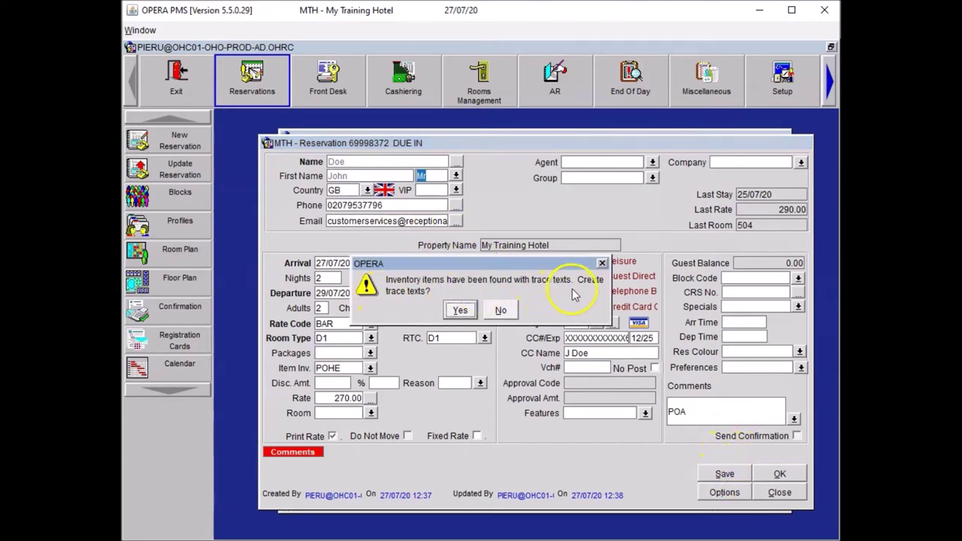
{"action": "left_click", "coordinate": [459, 309]}
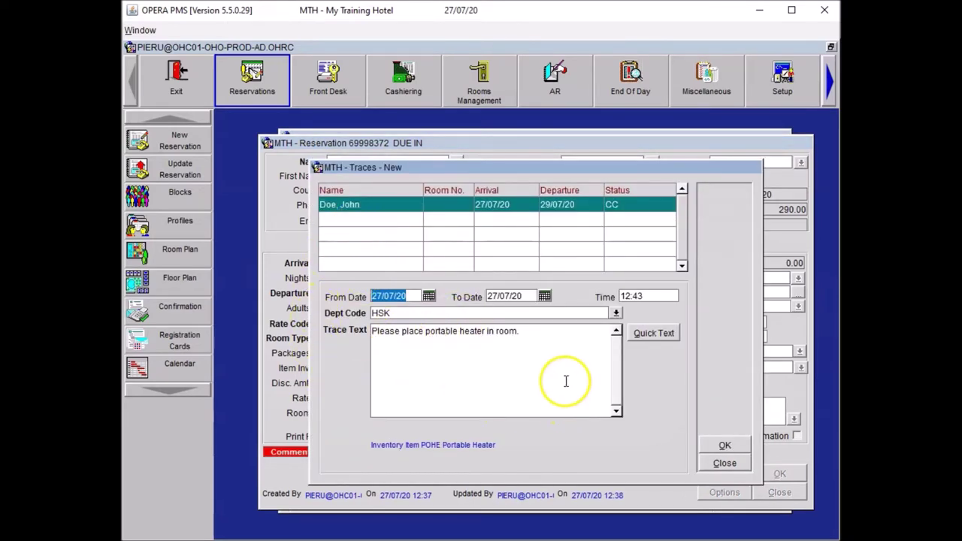
{"action": "left_click", "coordinate": [725, 445]}
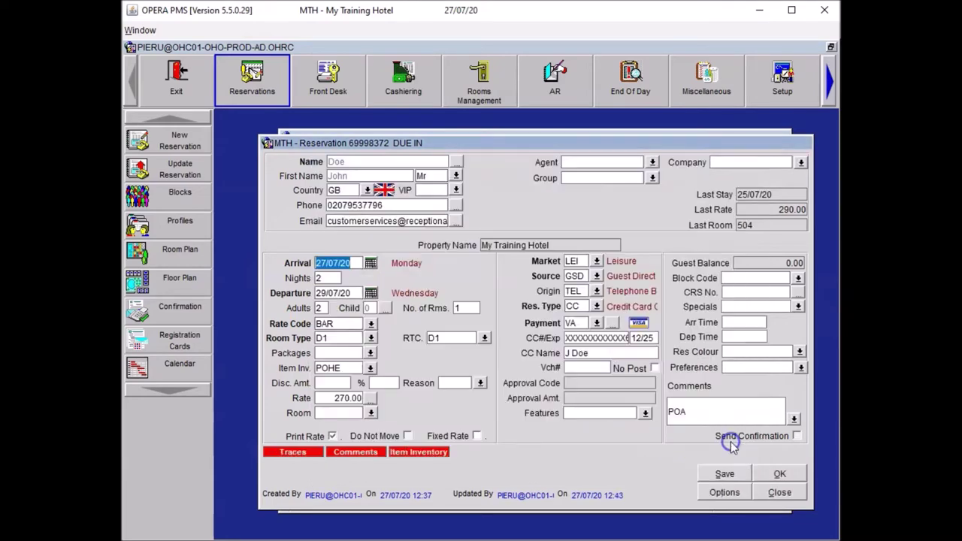
{"action": "left_click", "coordinate": [717, 473]}
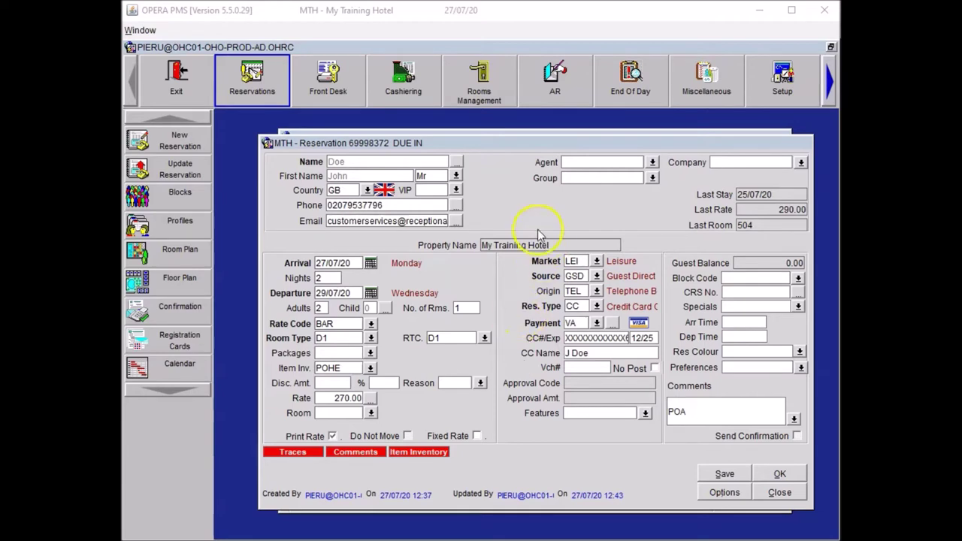
Start a new General Notes note on the guest's profile.
{"action": "left_click", "coordinate": [460, 166]}
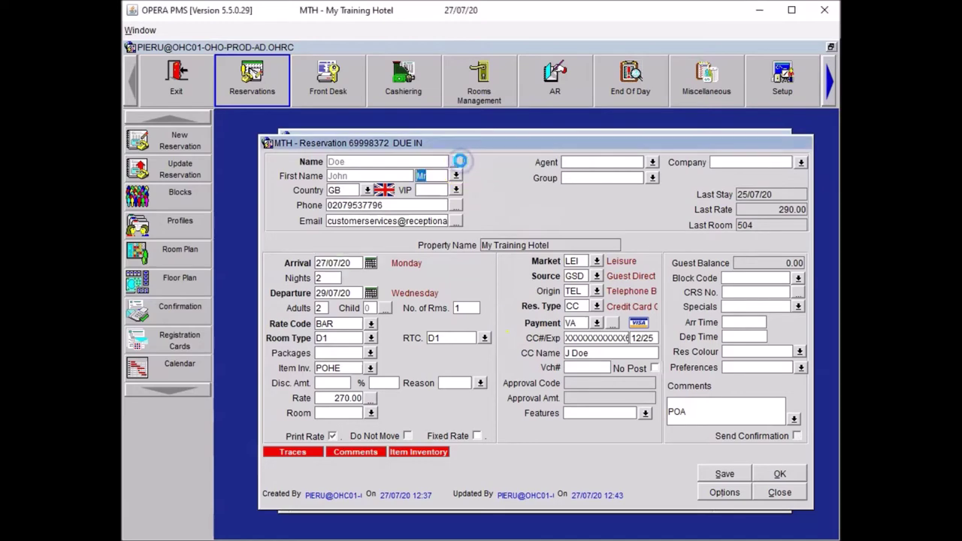
{"action": "left_click", "coordinate": [781, 405]}
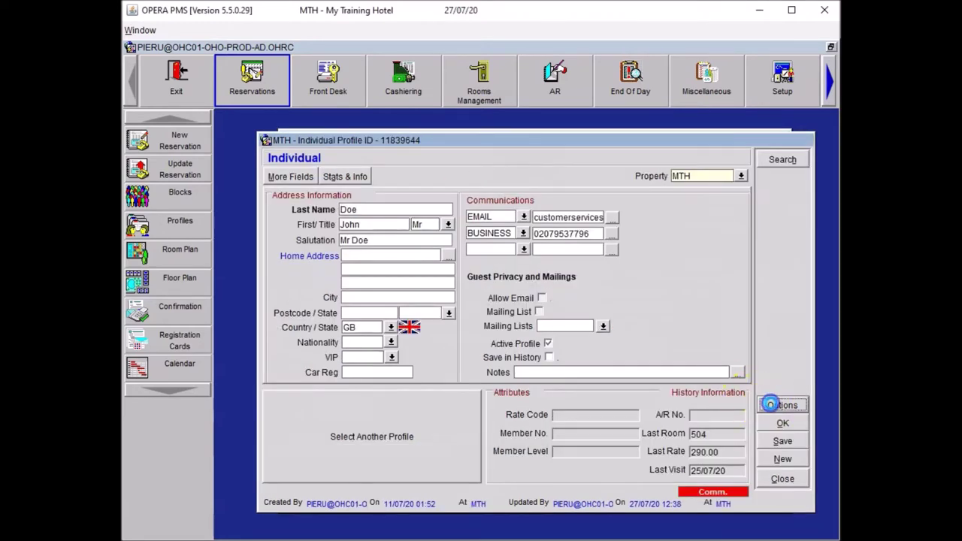
{"action": "left_click", "coordinate": [533, 330]}
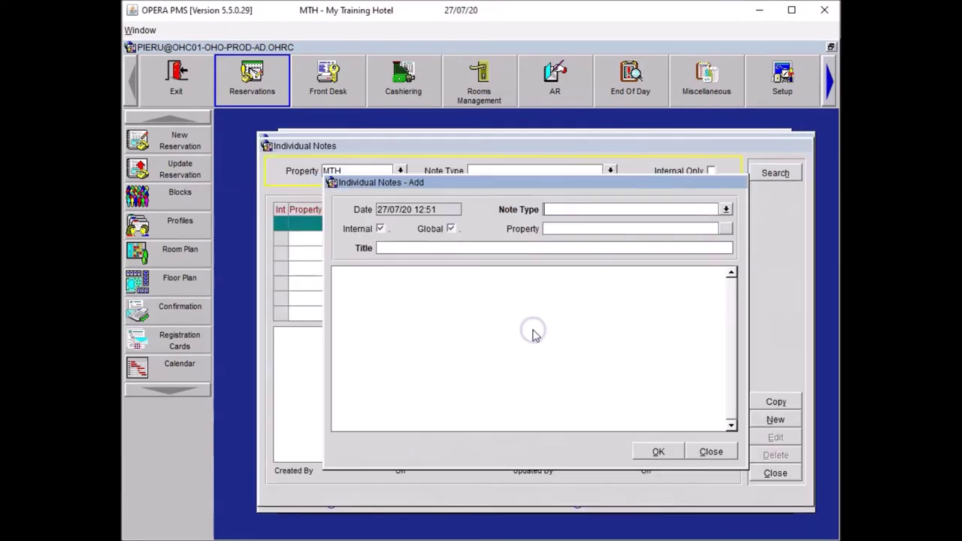
{"action": "left_click", "coordinate": [725, 209]}
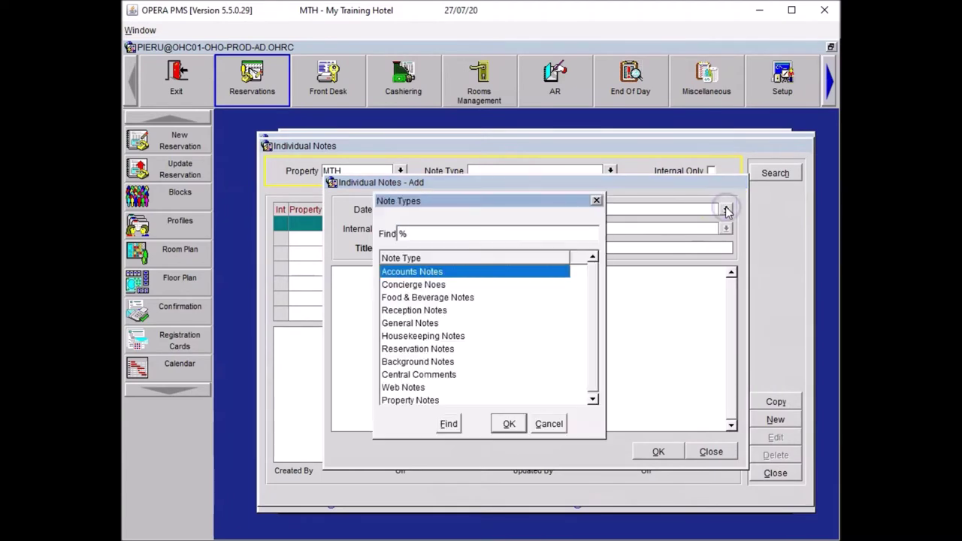
{"action": "left_click", "coordinate": [429, 323]}
{"action": "left_click", "coordinate": [509, 425]}
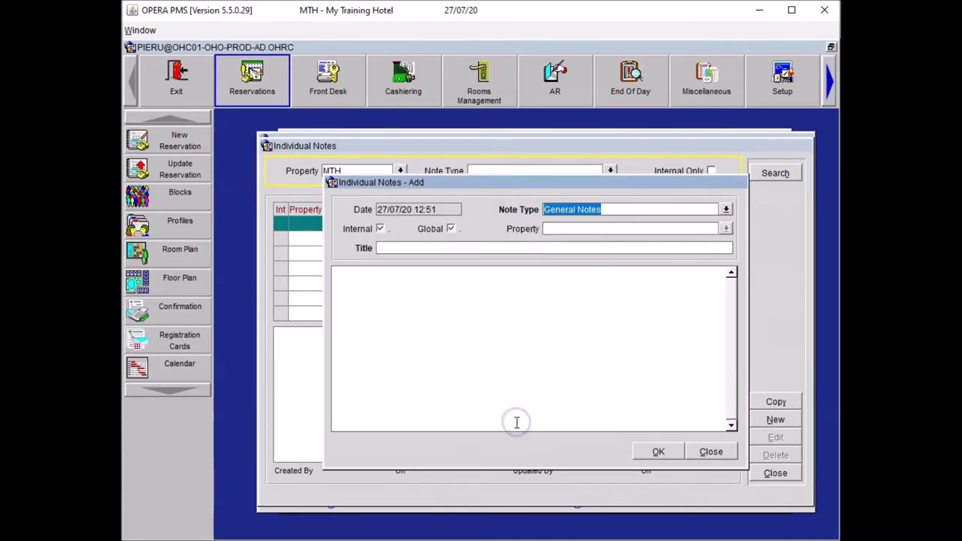
Title the note DND with text 'Guest never wants to be disturbed', save it and close the profile.
{"action": "left_click", "coordinate": [380, 248]}
{"action": "type", "text": "DND"}
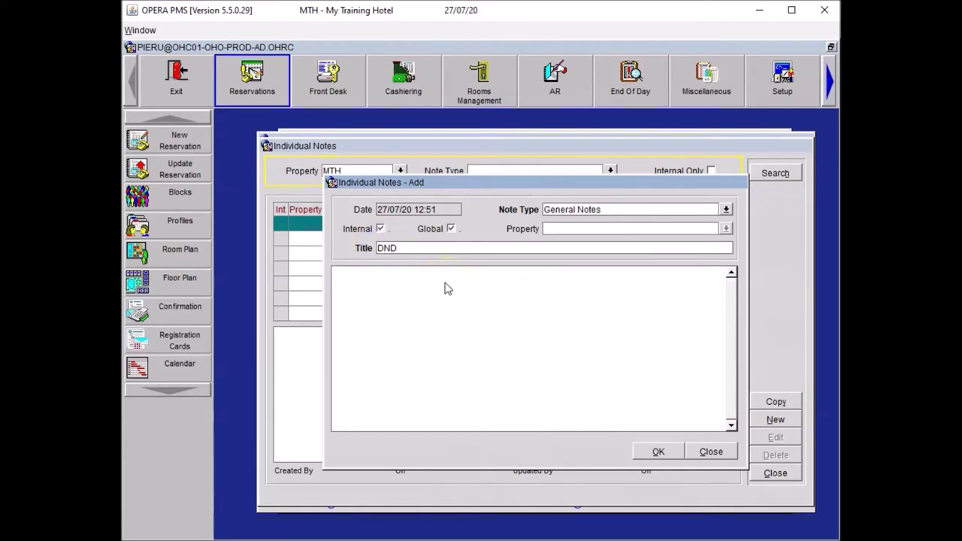
{"action": "left_click", "coordinate": [433, 268]}
{"action": "left_click", "coordinate": [408, 278]}
{"action": "type", "text": "Guest never wants to be disturbed"}
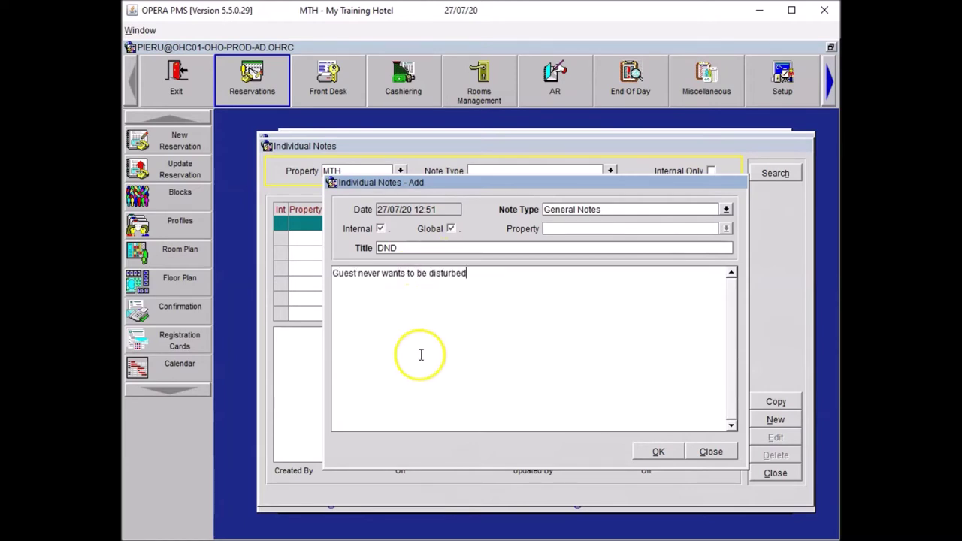
{"action": "left_click", "coordinate": [487, 275]}
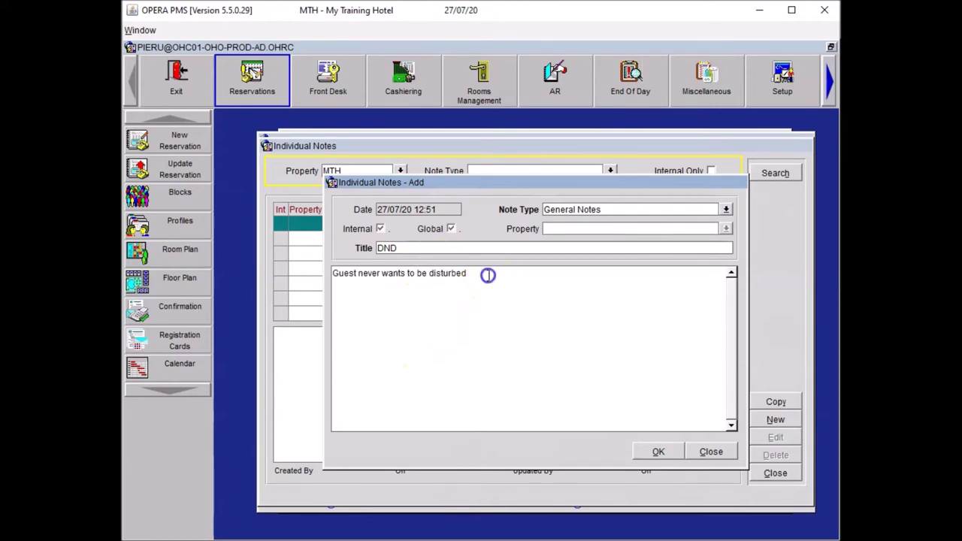
{"action": "left_click_drag", "start_coordinate": [488, 275], "coordinate": [268, 274]}
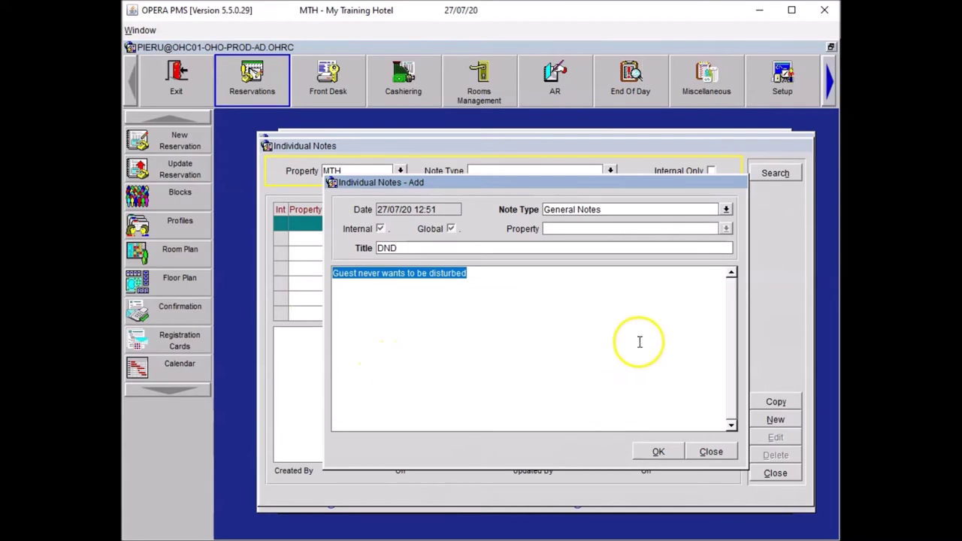
{"action": "left_click", "coordinate": [658, 452]}
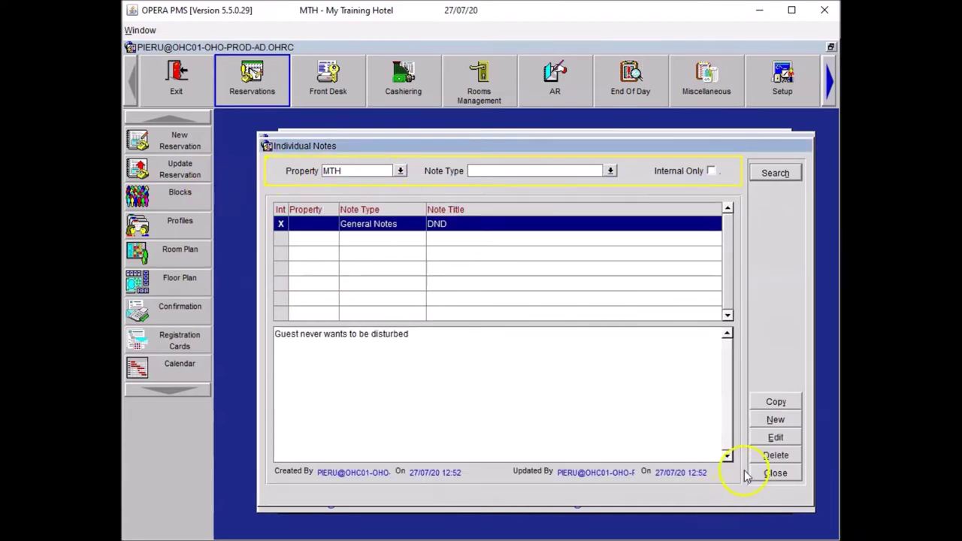
{"action": "left_click", "coordinate": [778, 477]}
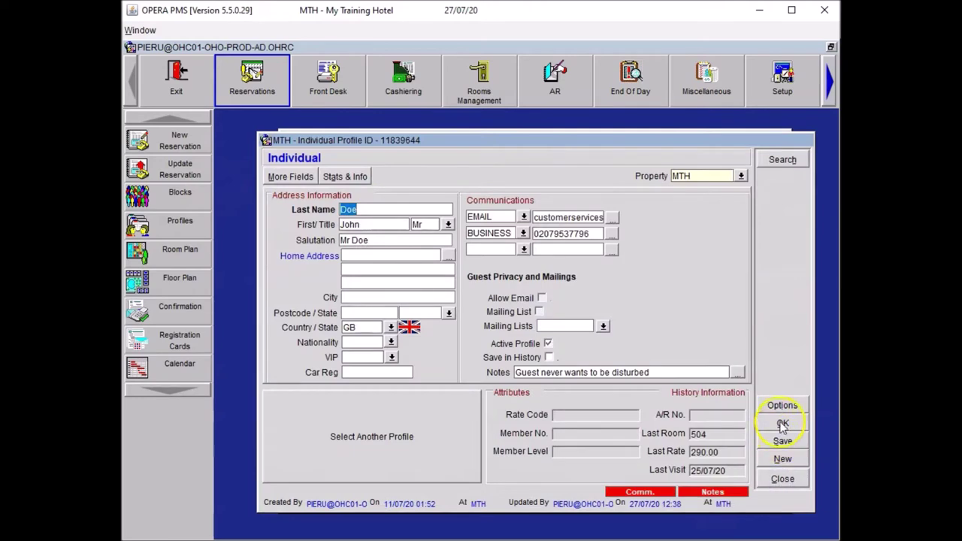
{"action": "left_click", "coordinate": [781, 423]}
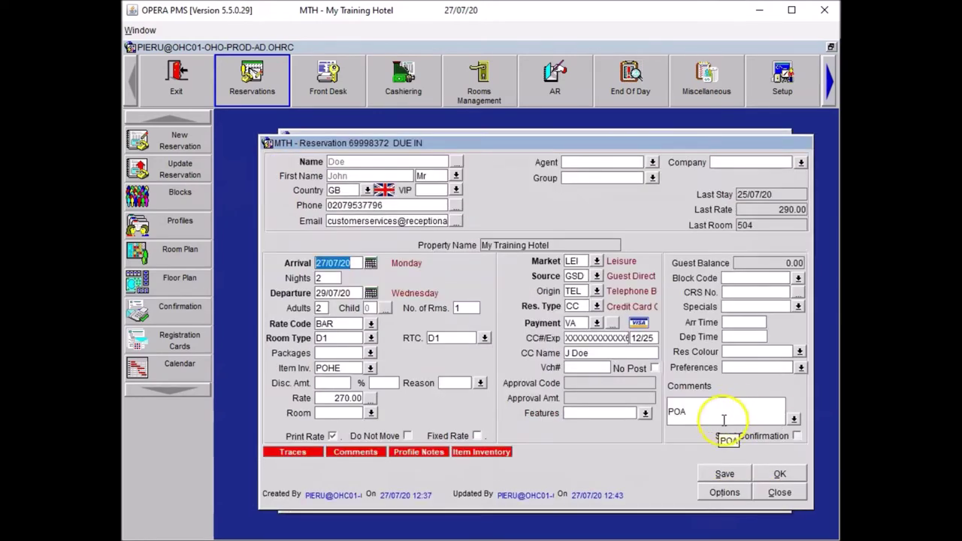
Add a DND alert in the Reservation area reading 'Do not disturb guest'.
{"action": "left_click", "coordinate": [722, 492]}
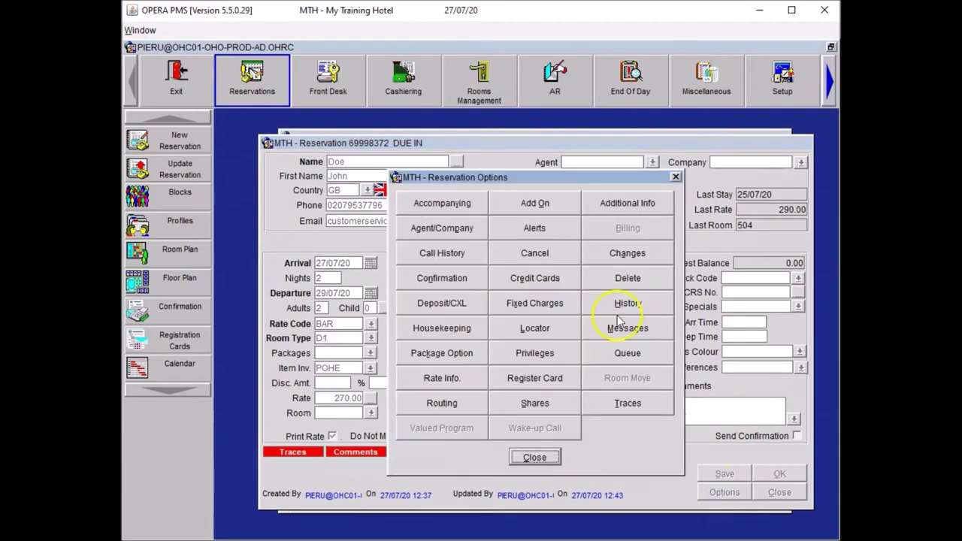
{"action": "left_click", "coordinate": [541, 234]}
{"action": "left_click", "coordinate": [486, 264]}
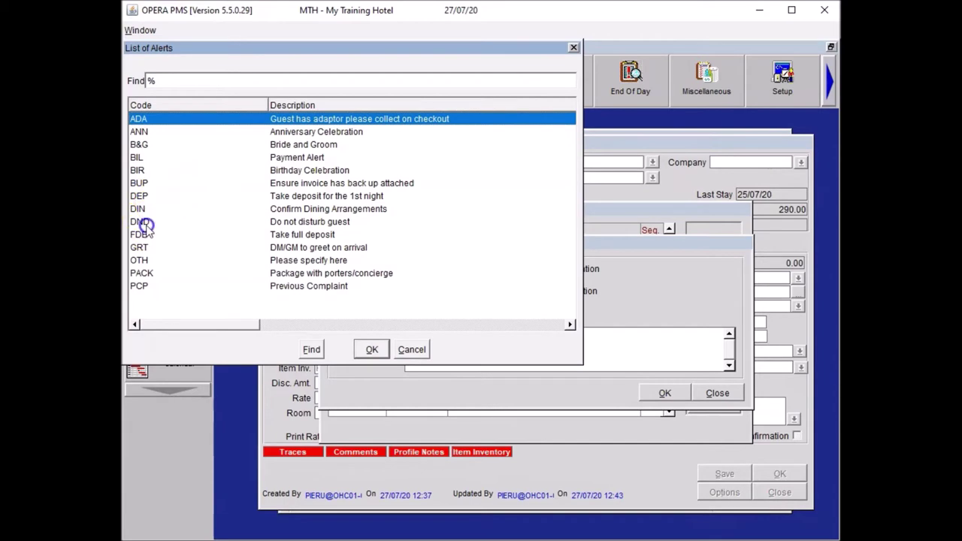
{"action": "left_click", "coordinate": [144, 222]}
{"action": "left_click", "coordinate": [373, 349]}
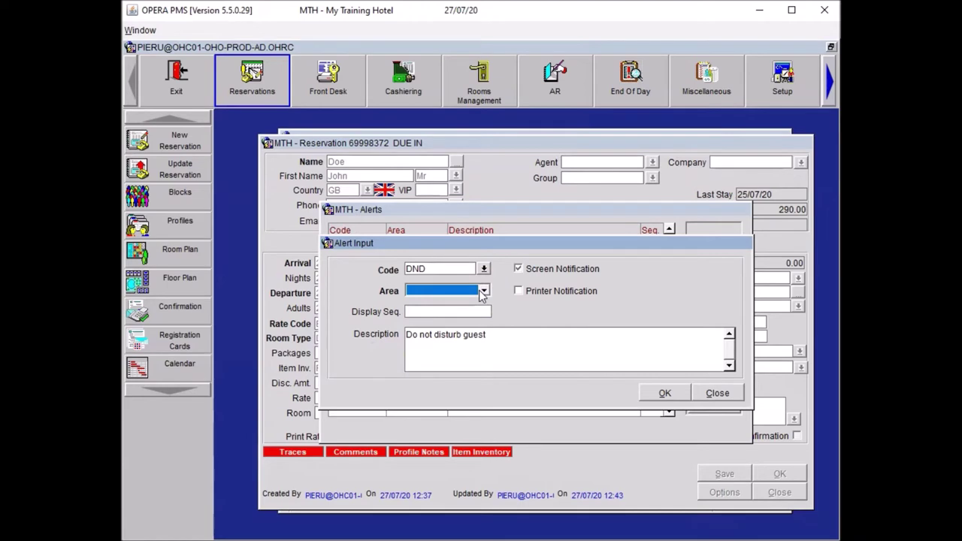
{"action": "left_click", "coordinate": [481, 293]}
{"action": "left_click", "coordinate": [468, 332]}
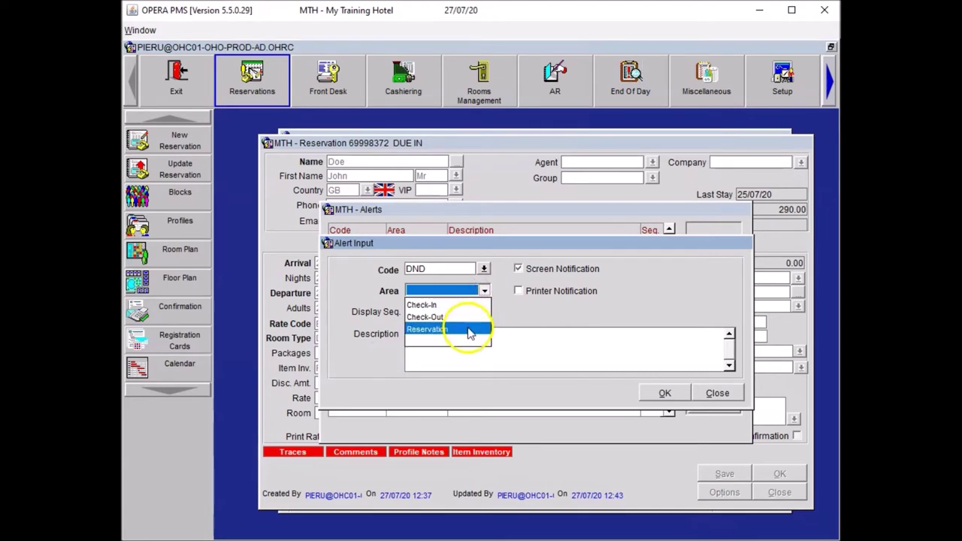
{"action": "left_click", "coordinate": [664, 393]}
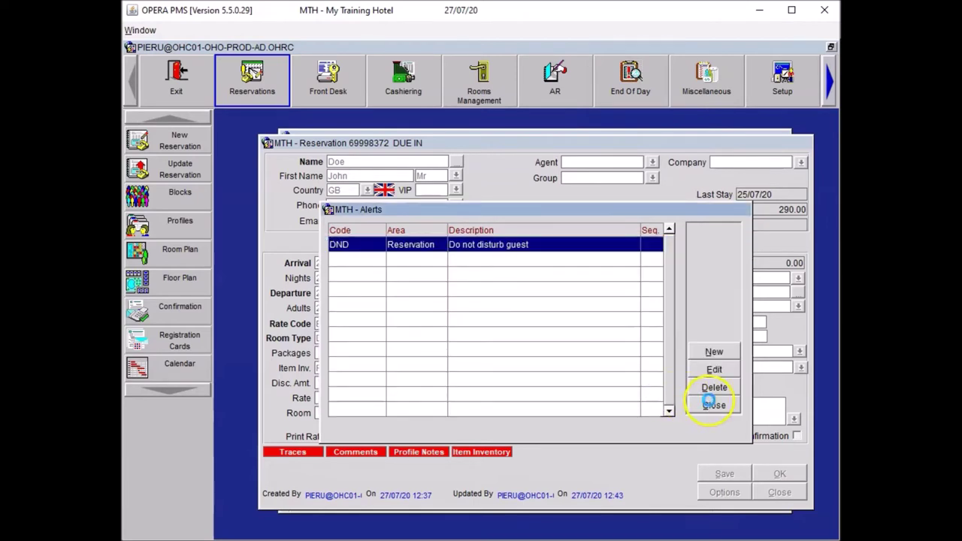
{"action": "left_click", "coordinate": [710, 404]}
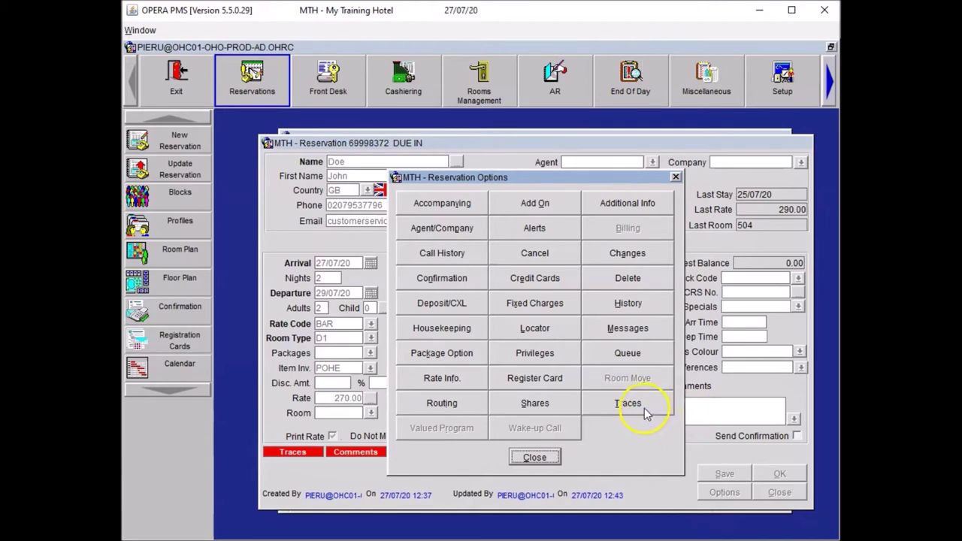
Start a new reservation trace for departments REC, CON, SWB, HSK and ROO.
{"action": "left_click", "coordinate": [644, 408]}
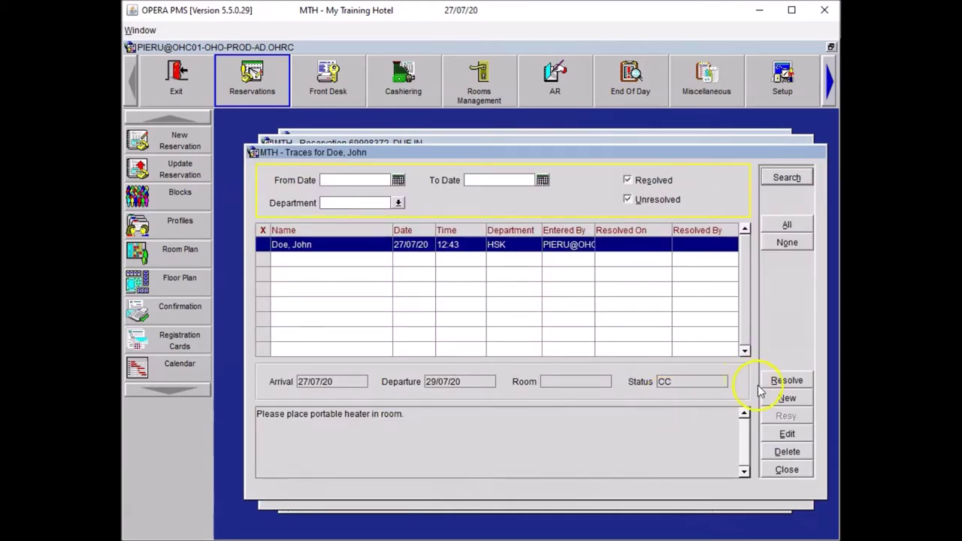
{"action": "left_click", "coordinate": [784, 398]}
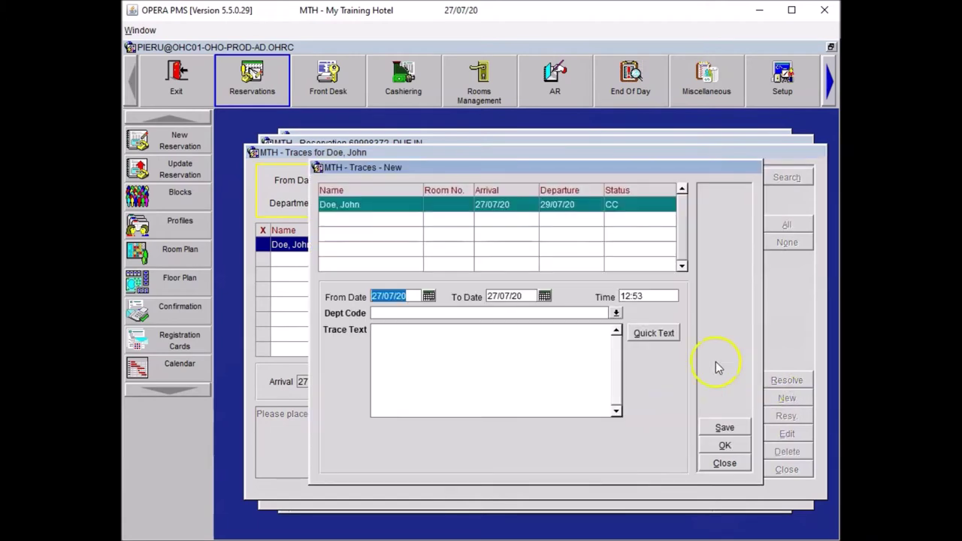
{"action": "left_click", "coordinate": [616, 312]}
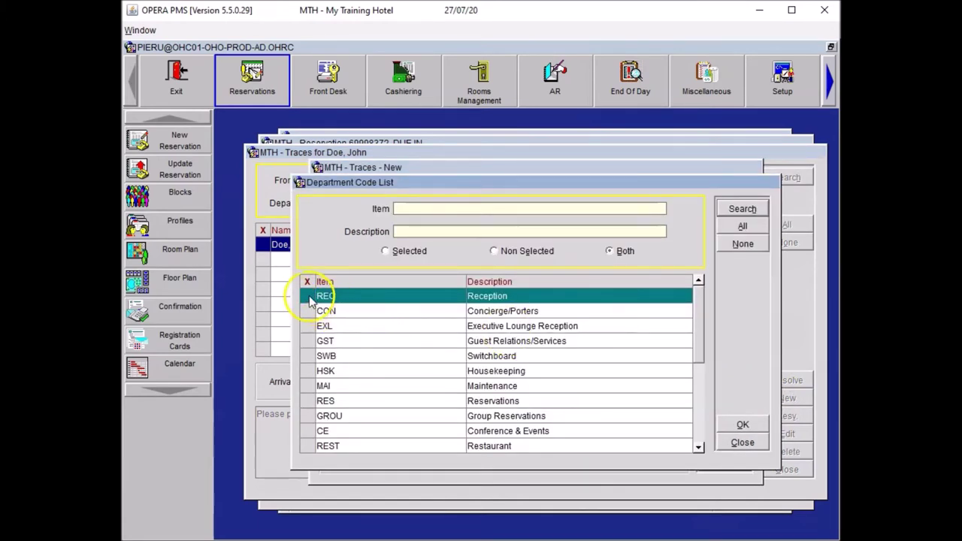
{"action": "left_click", "coordinate": [310, 298]}
{"action": "left_click", "coordinate": [310, 311]}
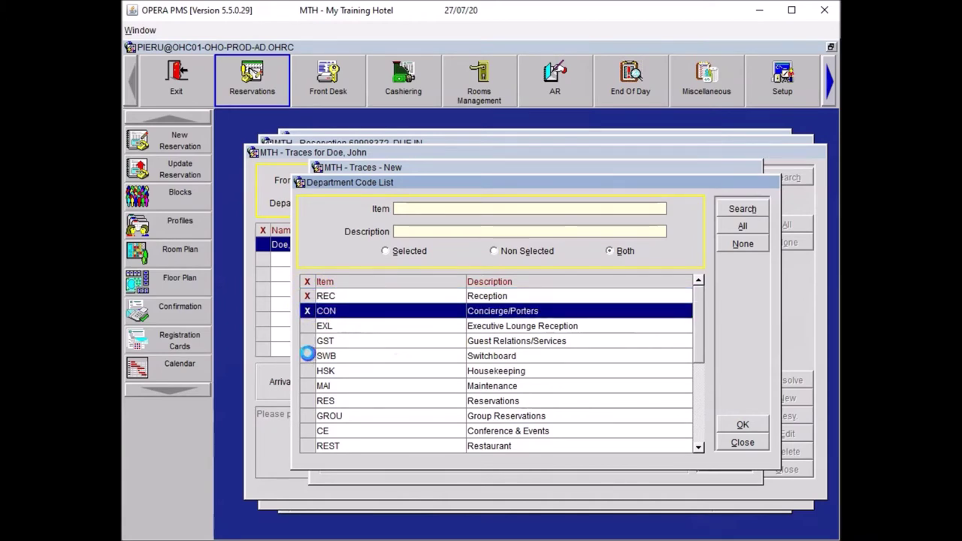
{"action": "left_click", "coordinate": [308, 355]}
{"action": "left_click", "coordinate": [308, 370]}
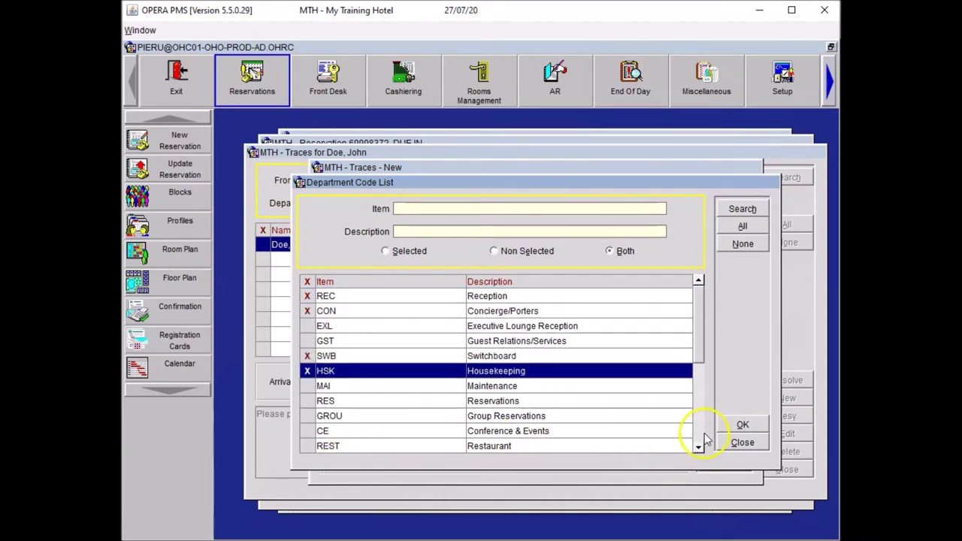
{"action": "left_click", "coordinate": [705, 429]}
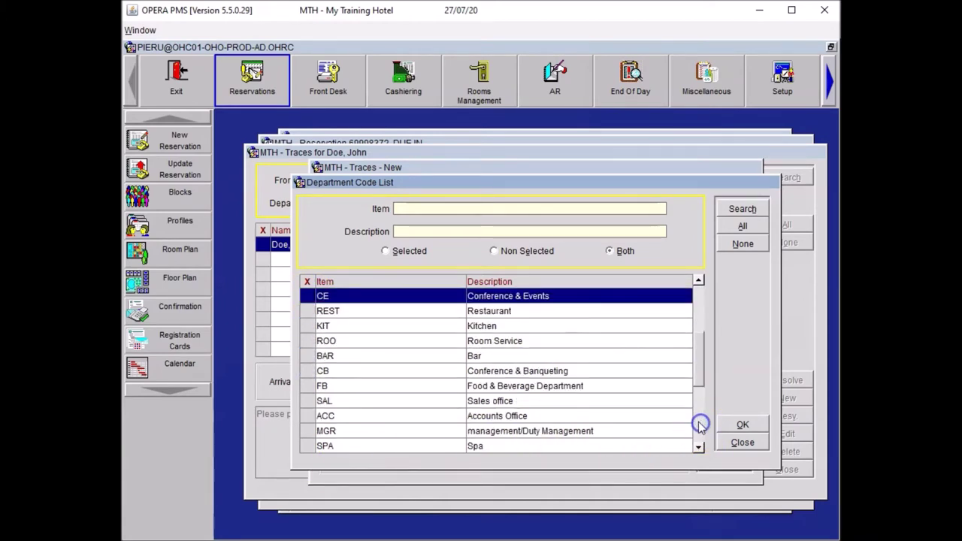
{"action": "left_click", "coordinate": [308, 342]}
{"action": "left_click", "coordinate": [738, 424]}
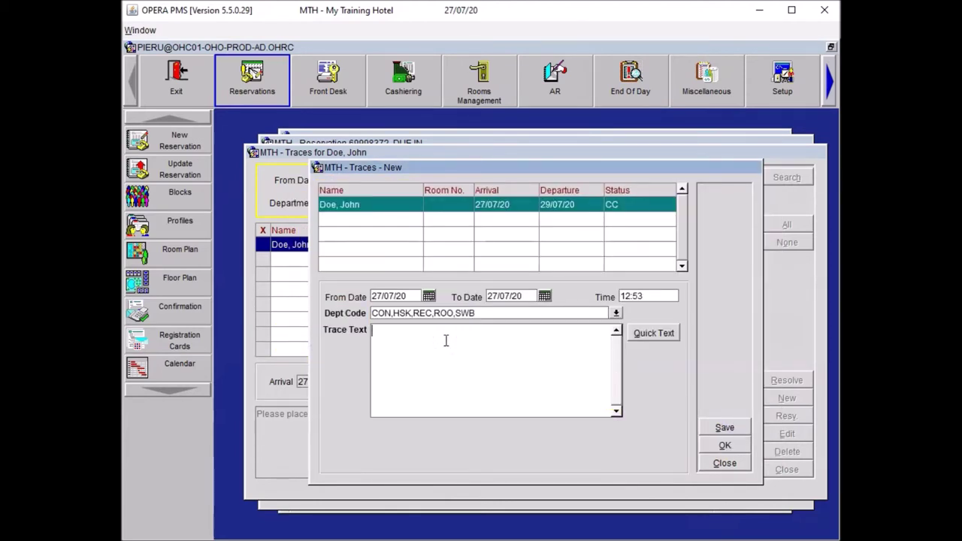
Give the trace the text 'Guest never wants to be disturbed', save it, and close traces and options.
{"action": "type", "text": "Guest never wants to be disturbed"}
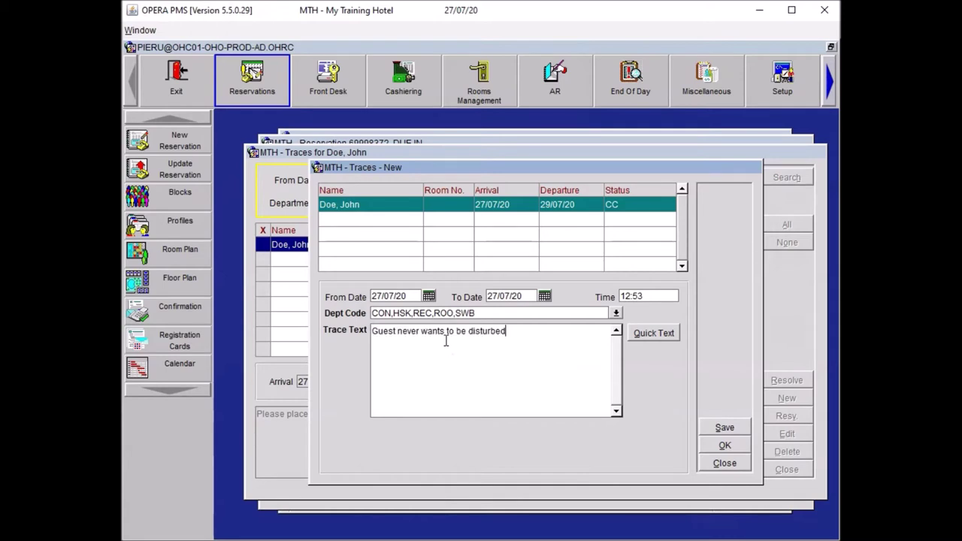
{"action": "left_click", "coordinate": [441, 376]}
{"action": "left_click", "coordinate": [725, 445]}
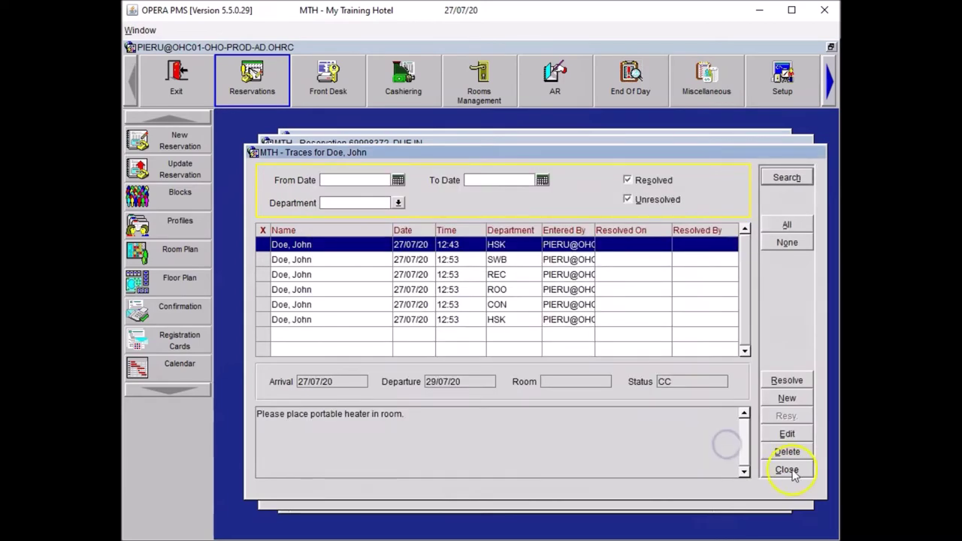
{"action": "left_click", "coordinate": [786, 469]}
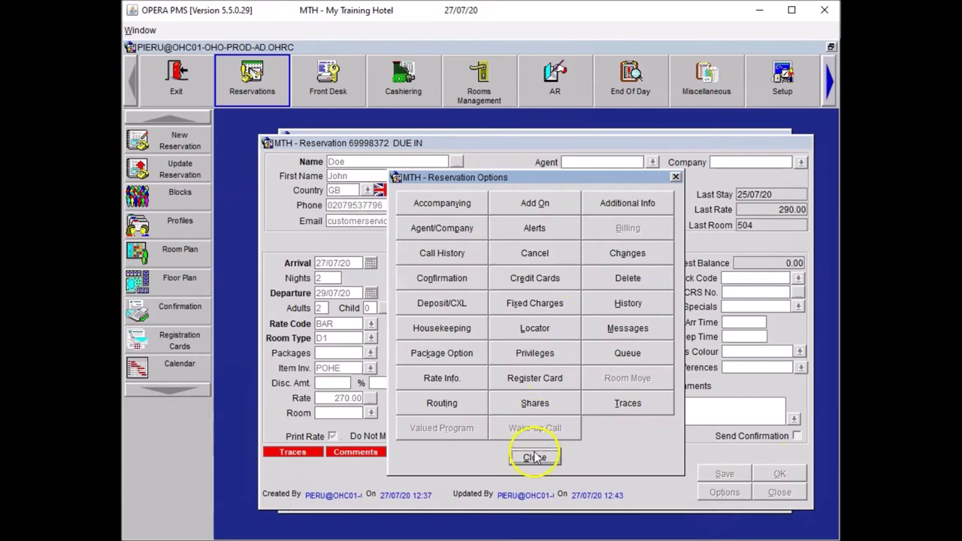
{"action": "left_click", "coordinate": [540, 458]}
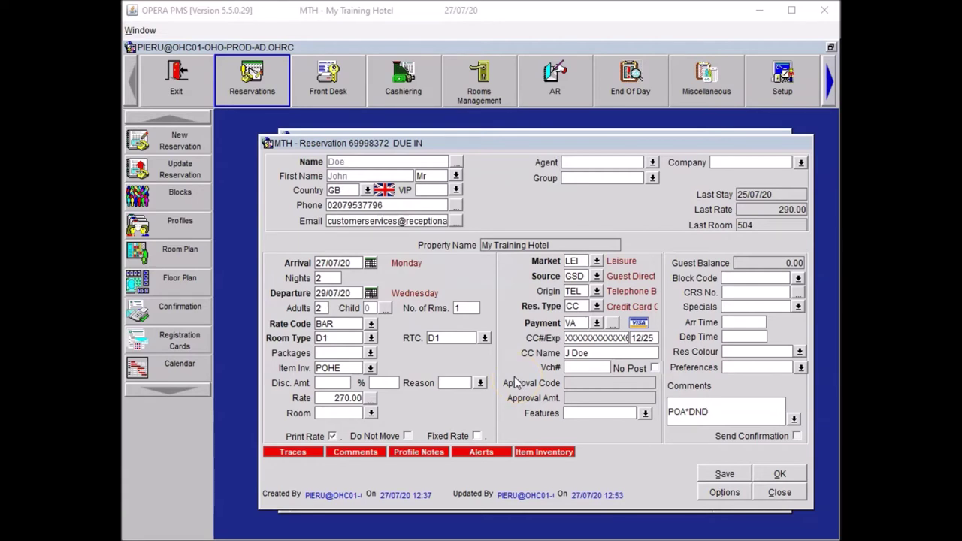
Start a guest locator for 27/07/20 running from 18:00 to 20:00.
{"action": "left_click", "coordinate": [724, 492]}
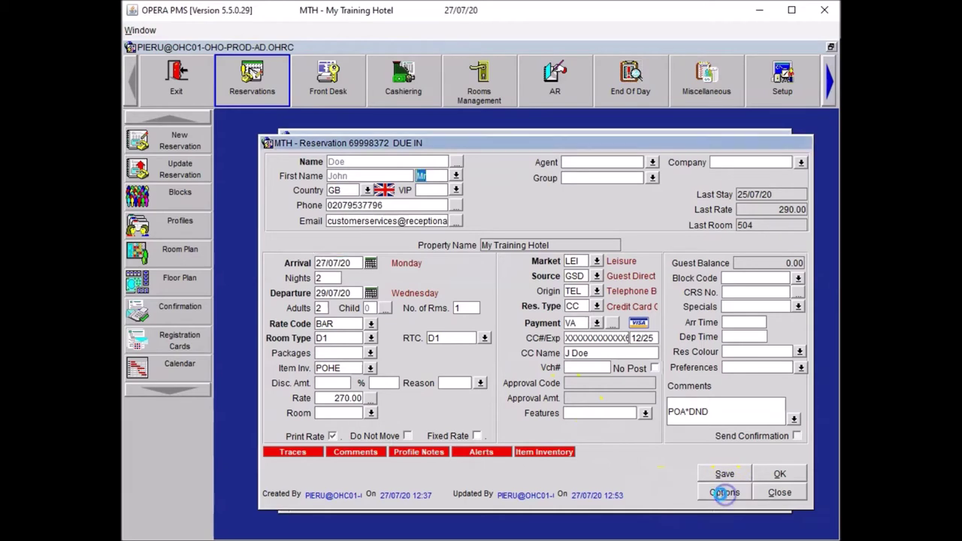
{"action": "left_click", "coordinate": [459, 338]}
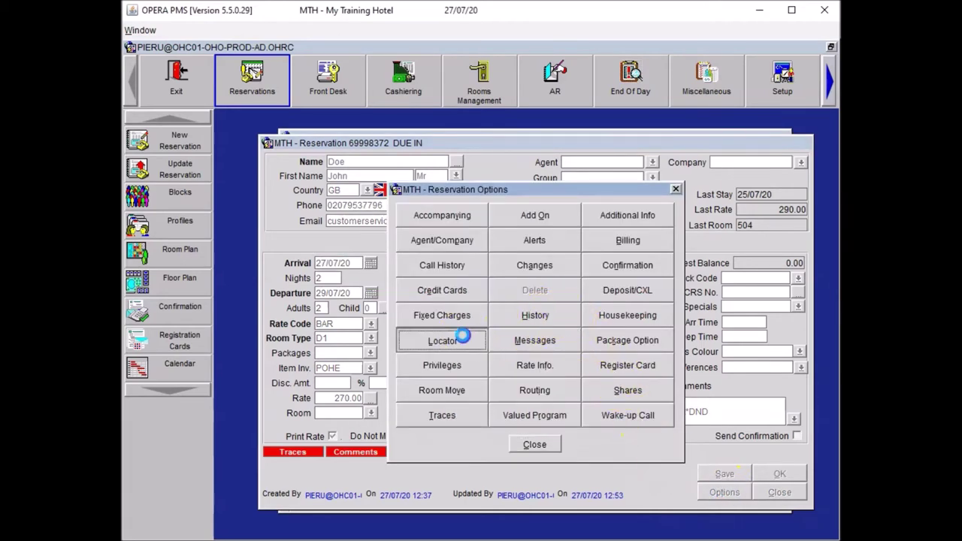
{"action": "left_click", "coordinate": [409, 268]}
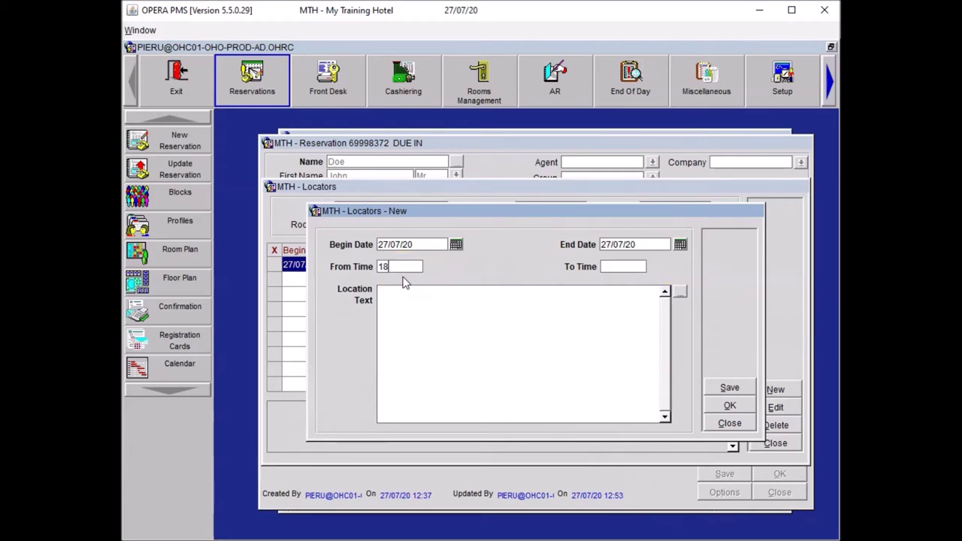
{"action": "left_click", "coordinate": [412, 282]}
{"action": "left_click", "coordinate": [605, 265]}
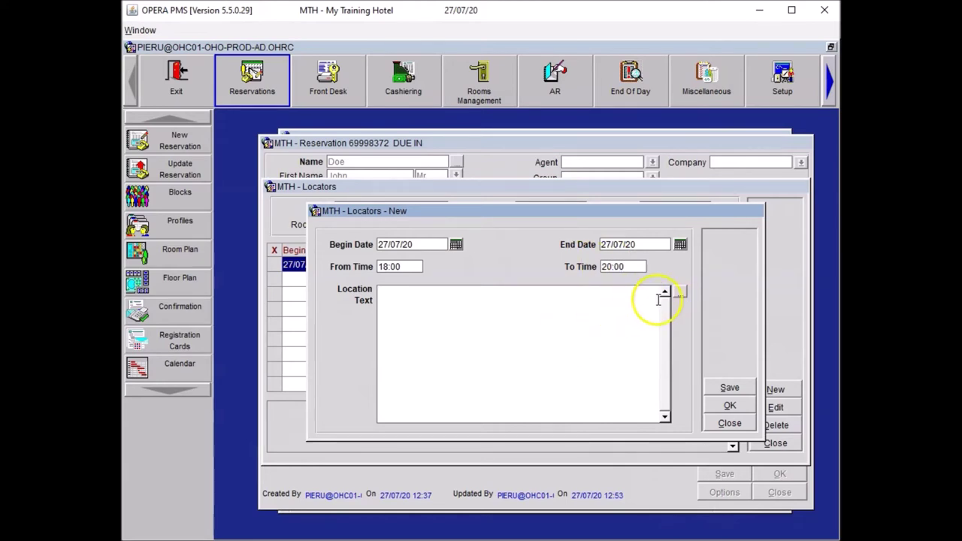
Set the locator location to 'Guest is in the Bar', save it, and close the lists.
{"action": "left_click", "coordinate": [681, 294]}
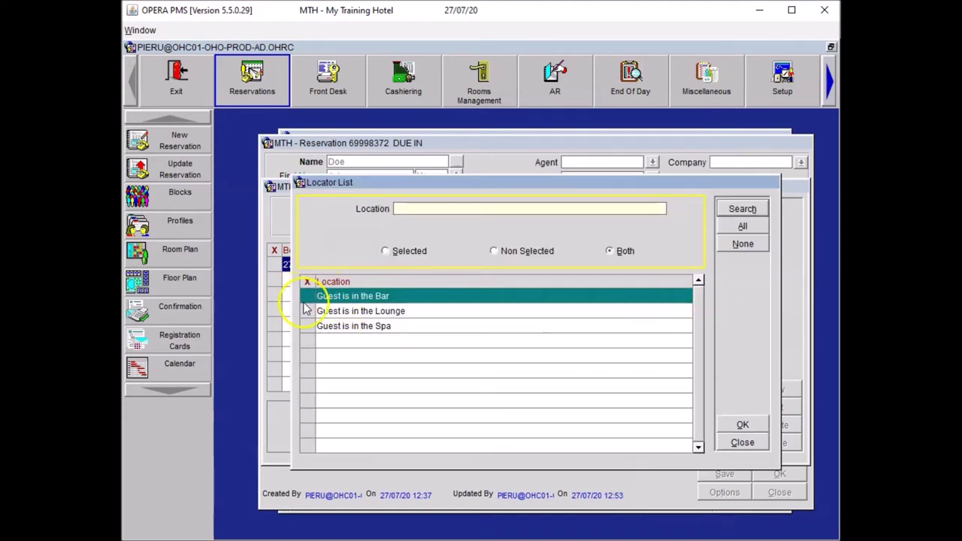
{"action": "left_click", "coordinate": [307, 298]}
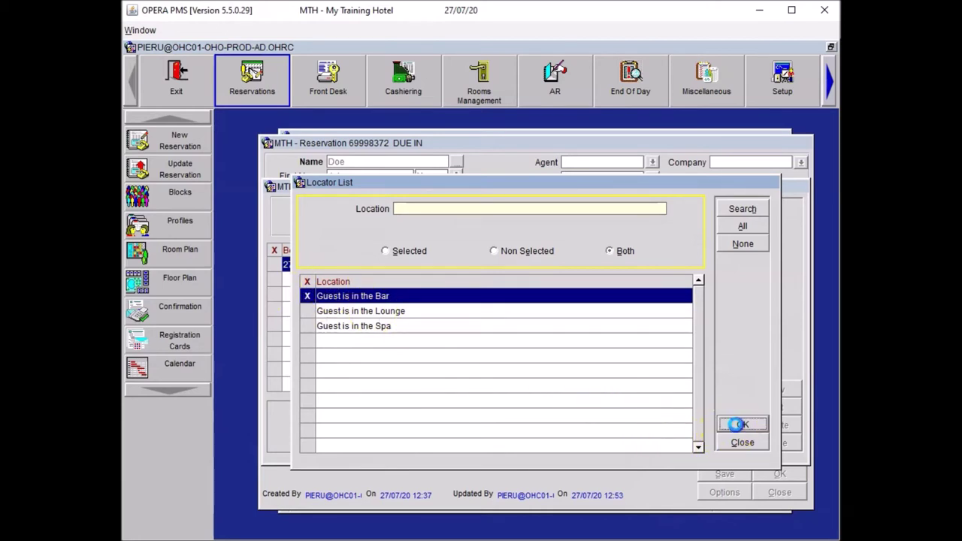
{"action": "left_click", "coordinate": [742, 424]}
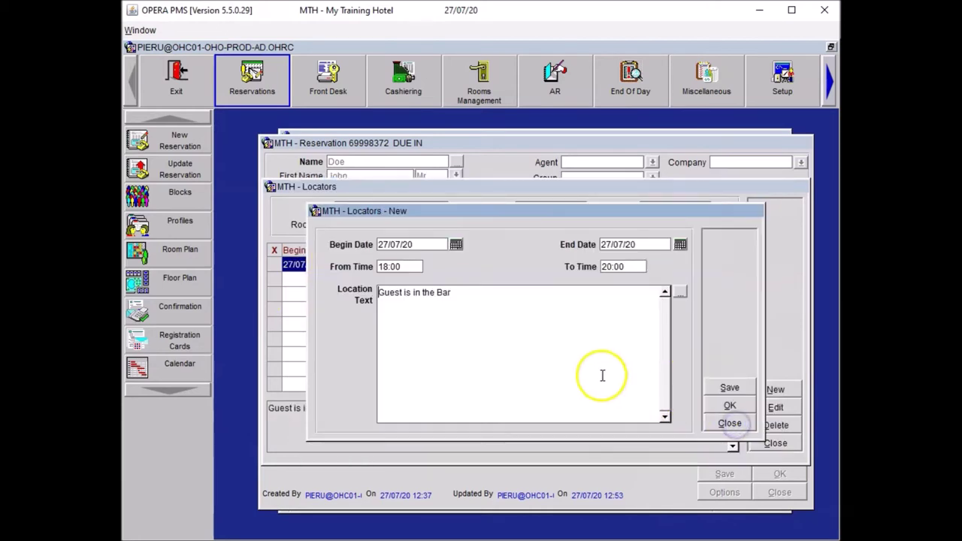
{"action": "left_click", "coordinate": [719, 407]}
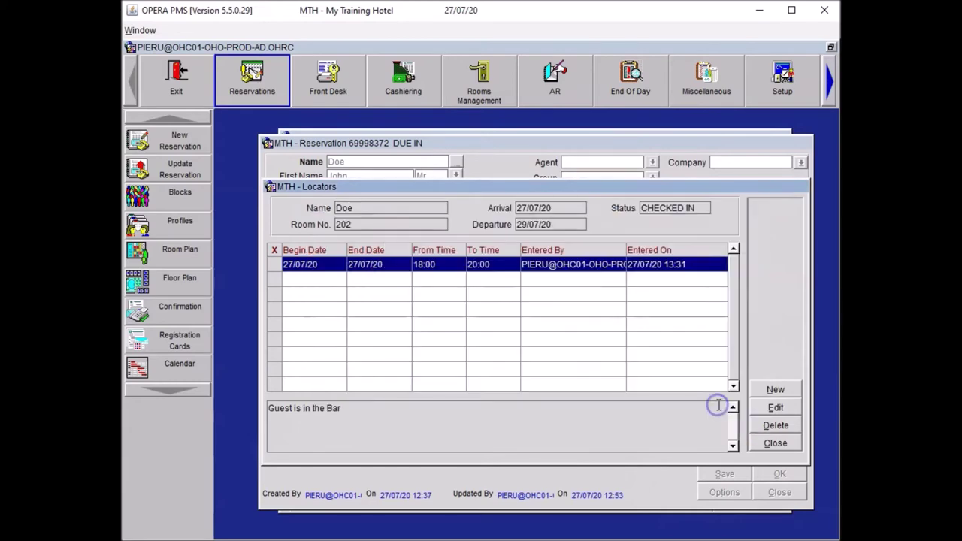
{"action": "left_click", "coordinate": [775, 443]}
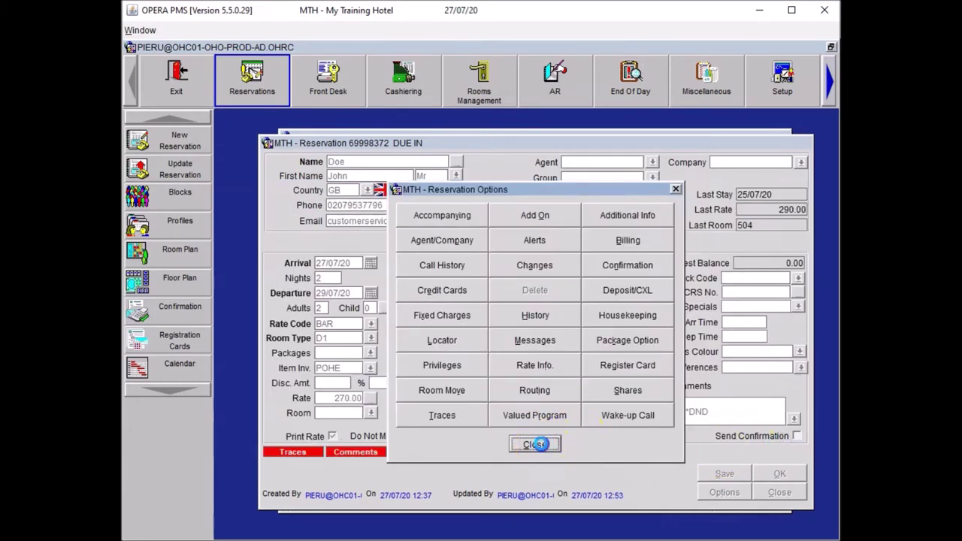
{"action": "left_click", "coordinate": [534, 444]}
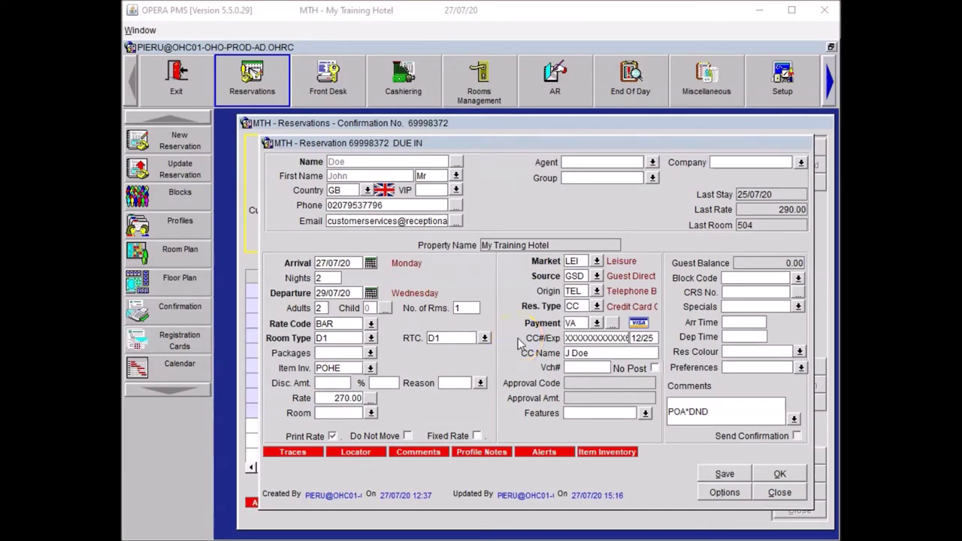
Add an accompanying guest by first name, creating a new individual profile for her.
{"action": "left_click", "coordinate": [706, 492]}
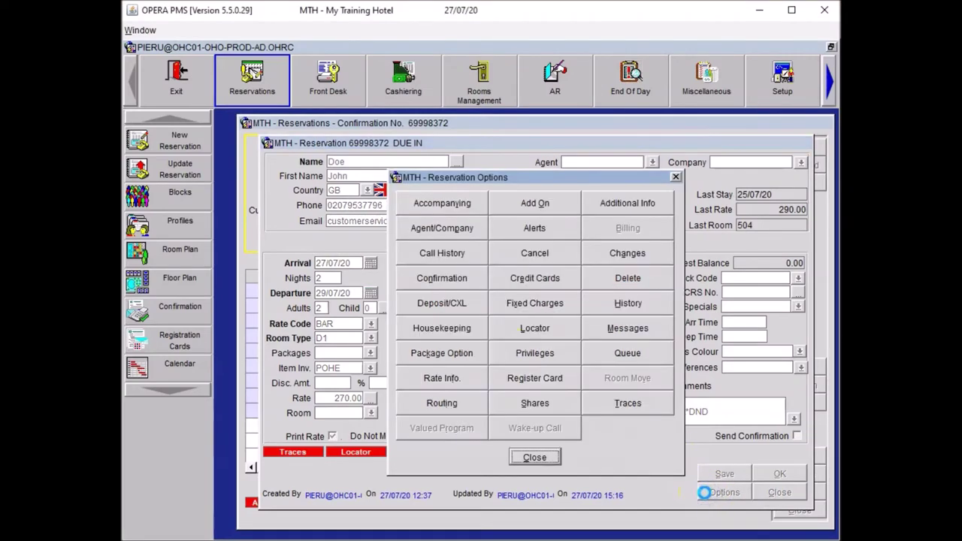
{"action": "left_click", "coordinate": [451, 202]}
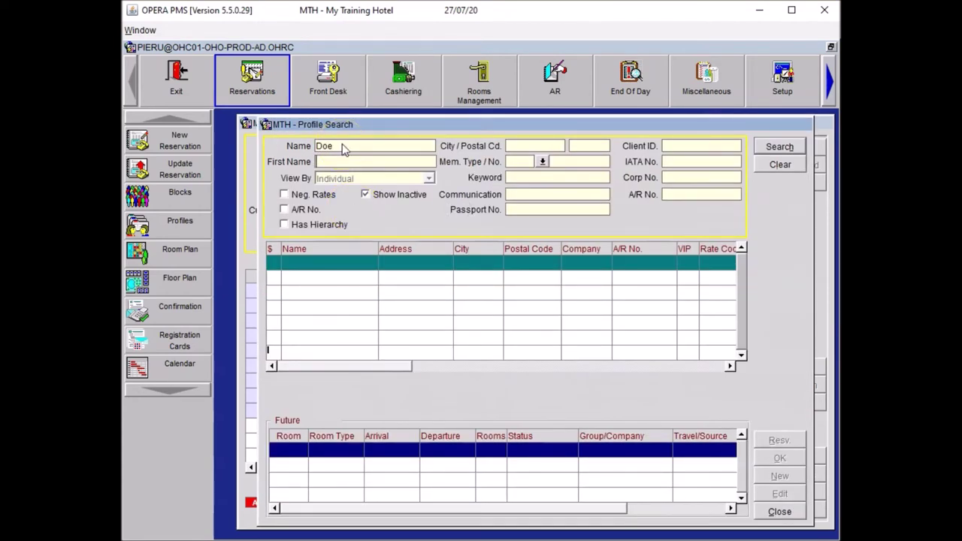
{"action": "type", "text": "Jessica"}
{"action": "left_click", "coordinate": [778, 150]}
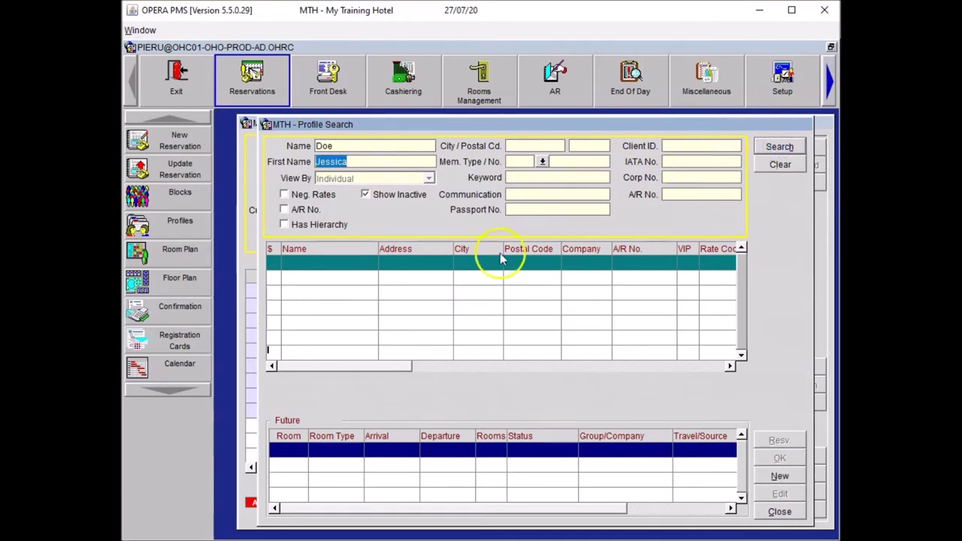
{"action": "left_click", "coordinate": [777, 477]}
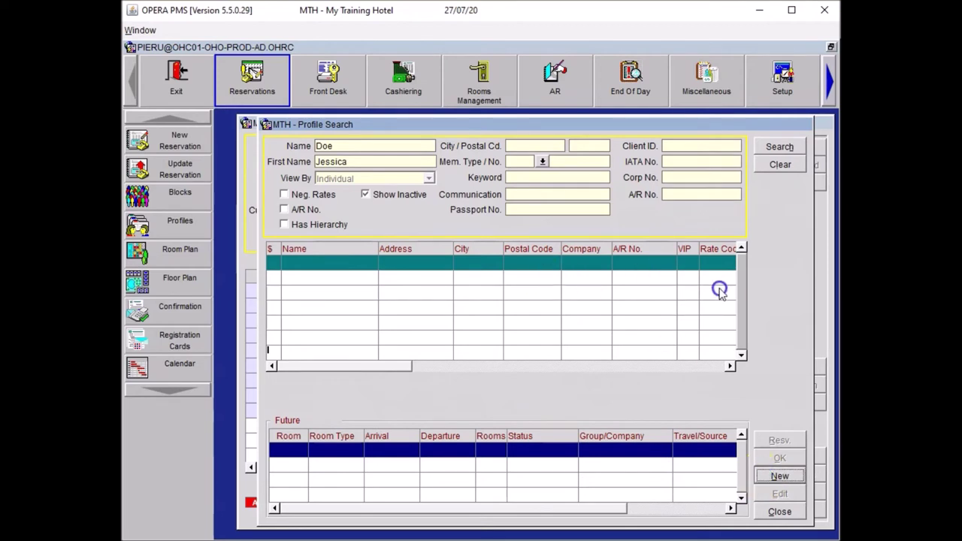
{"action": "left_click", "coordinate": [779, 475]}
Fill in the companion's profile with title Mrs, an EMAIL contact and her mobile number.
{"action": "left_click", "coordinate": [420, 223]}
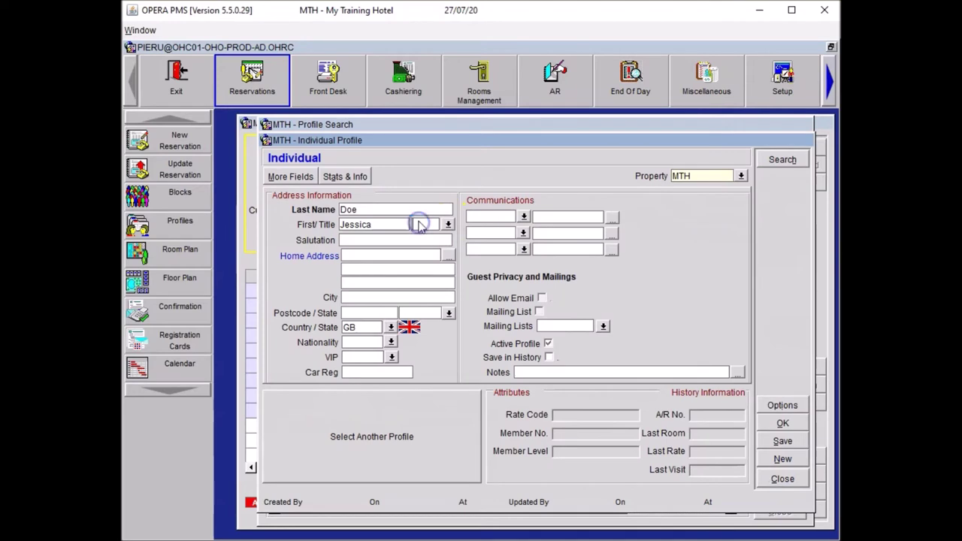
{"action": "type", "text": "Mrs"}
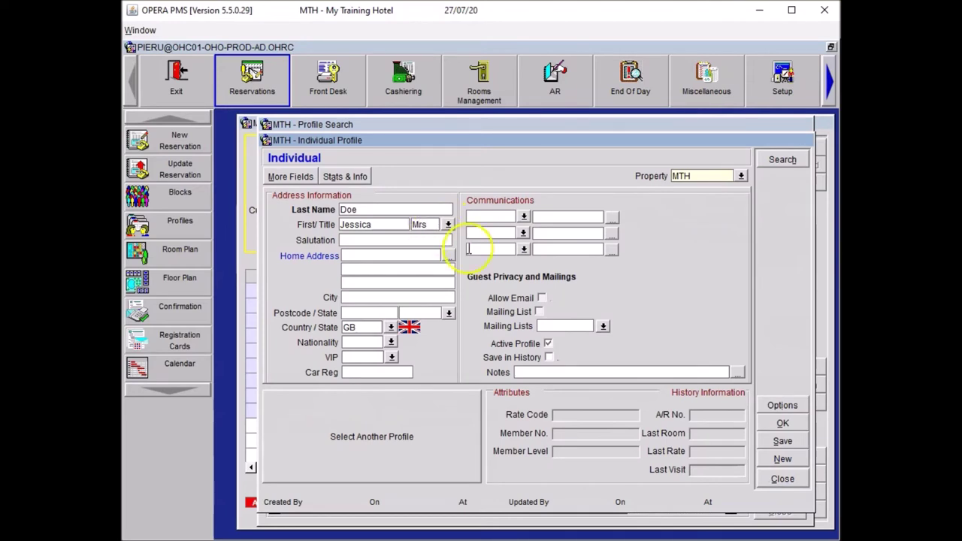
{"action": "left_click", "coordinate": [492, 216]}
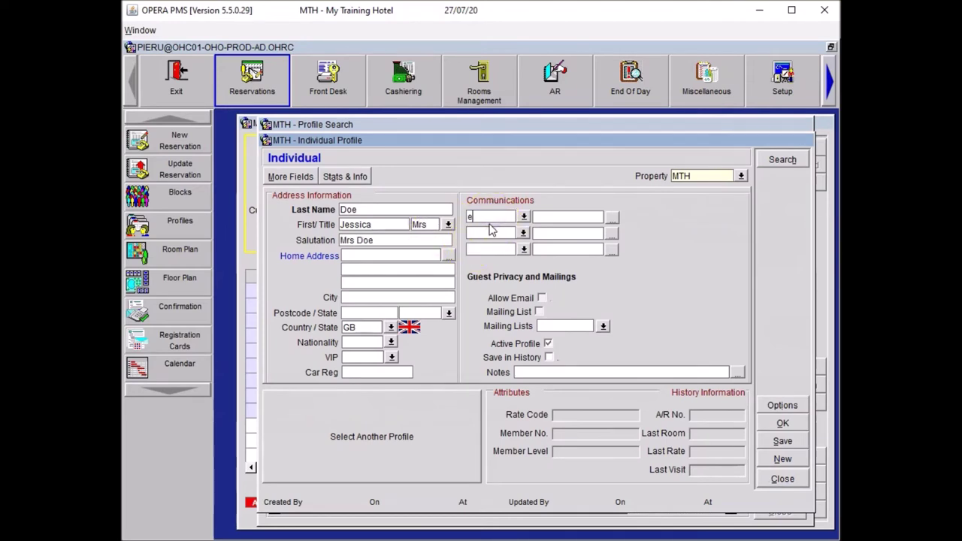
{"action": "type", "text": "email"}
{"action": "key", "text": "Tab"}
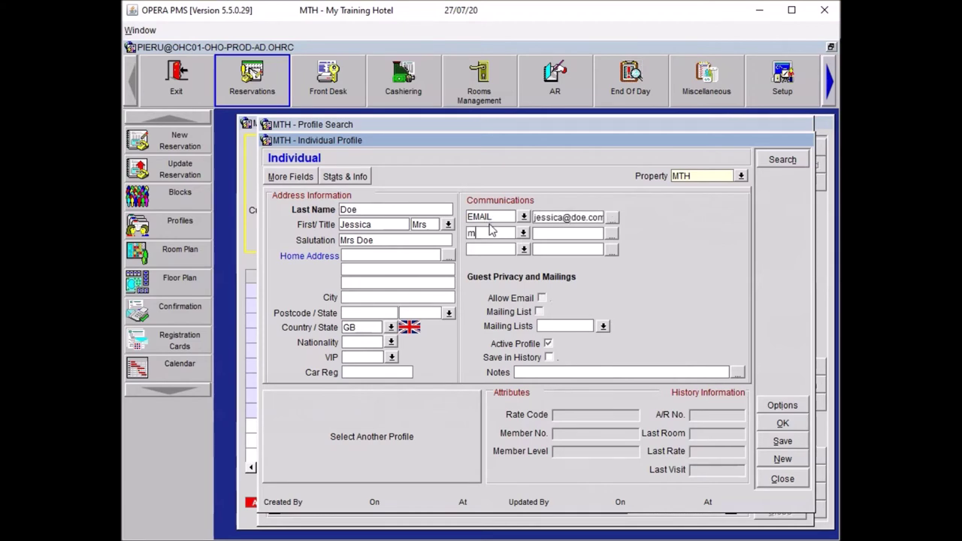
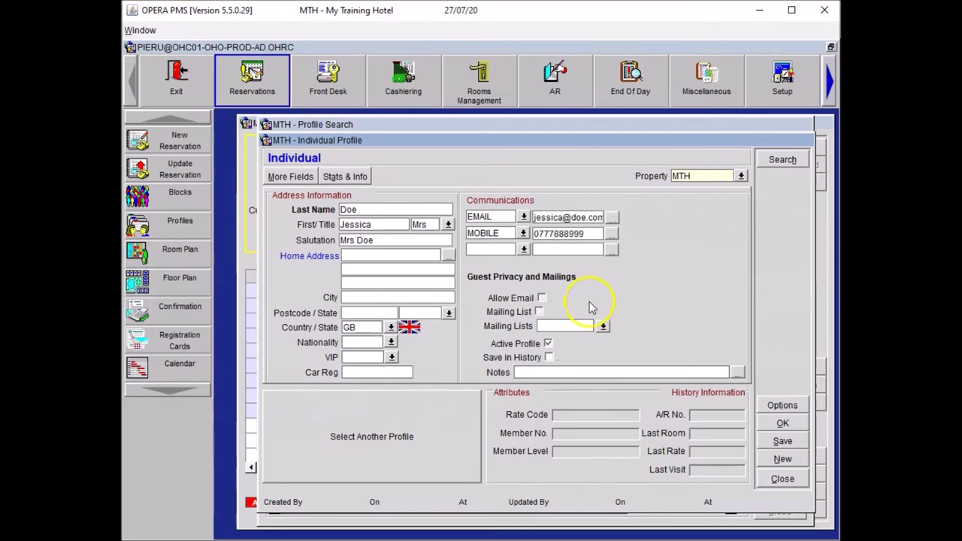
Save the companion profile, close Accompanying Guests and Reservation Options, and save the reservation.
{"action": "left_click", "coordinate": [782, 422]}
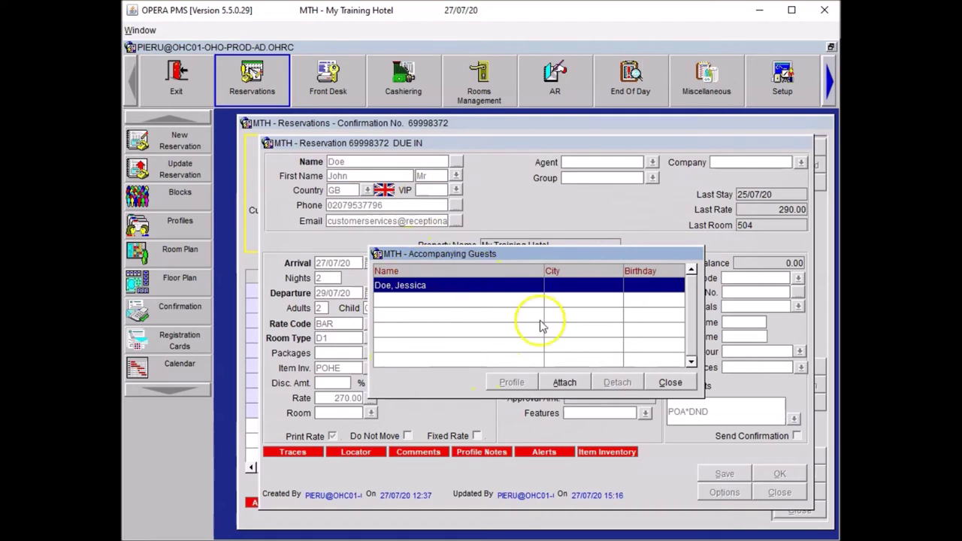
{"action": "left_click", "coordinate": [670, 383]}
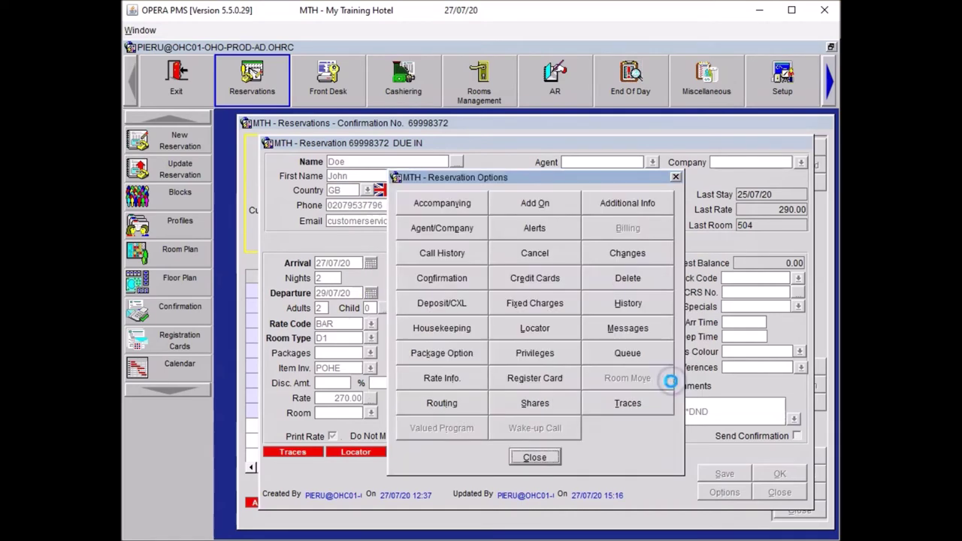
{"action": "left_click", "coordinate": [535, 455]}
{"action": "left_click", "coordinate": [710, 475]}
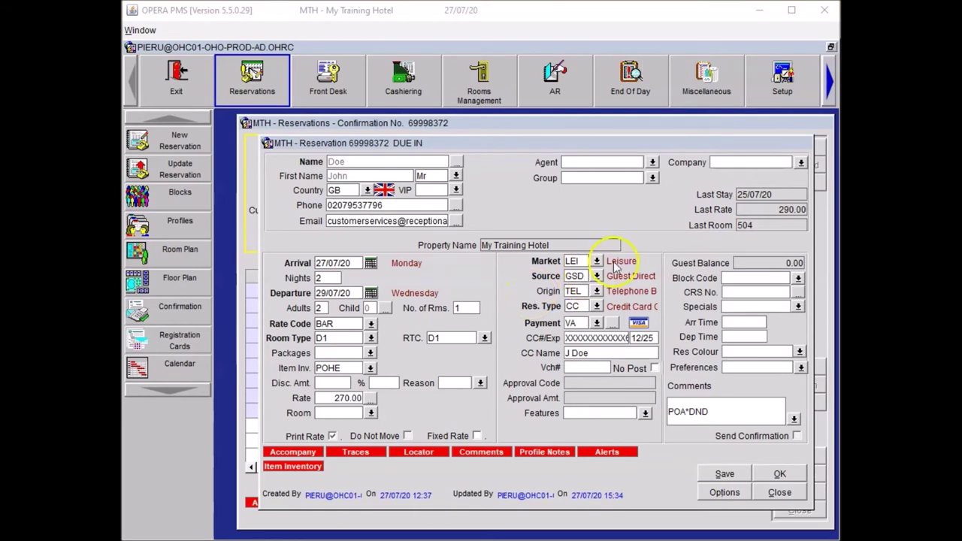
Search company profiles for Reception Academy and attach the matching profile to the reservation.
{"action": "left_click", "coordinate": [735, 163]}
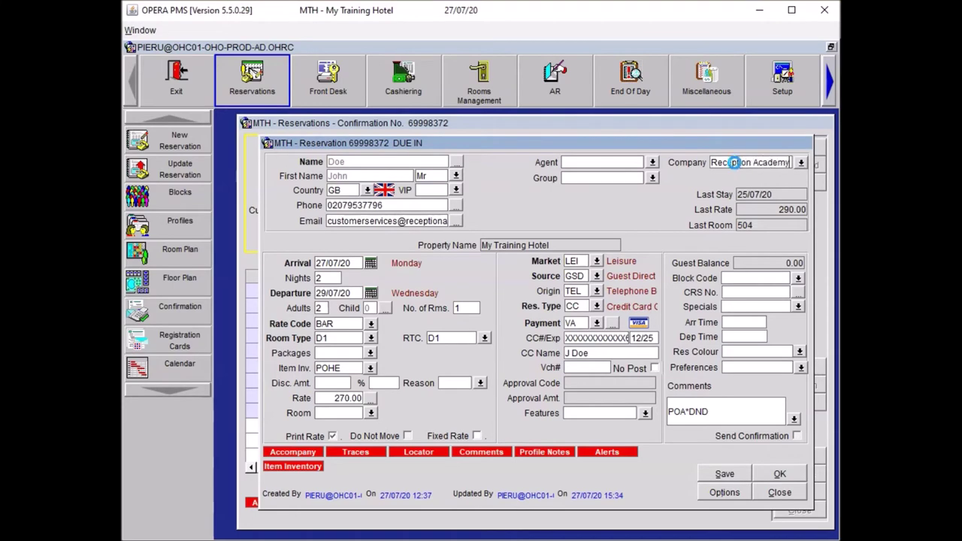
{"action": "key", "text": "Tab"}
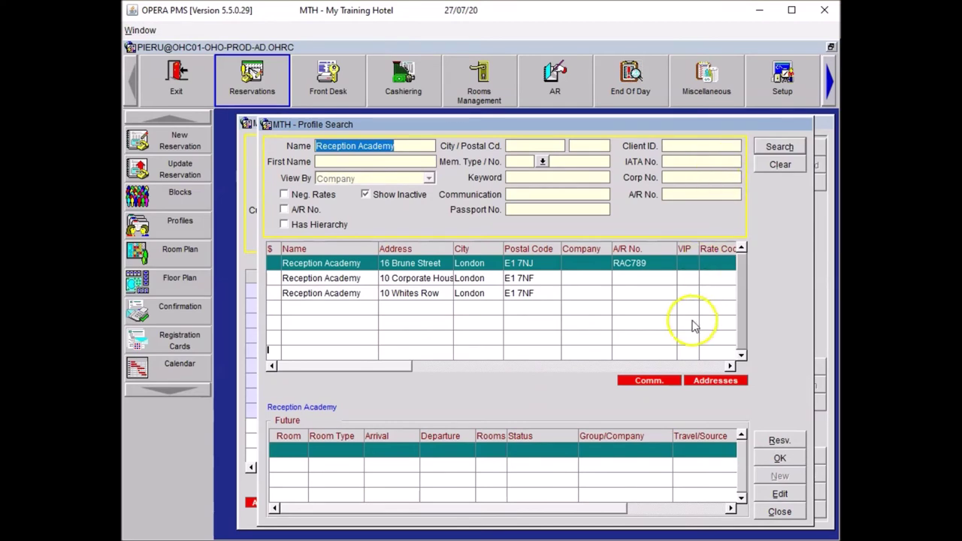
{"action": "left_click", "coordinate": [778, 146]}
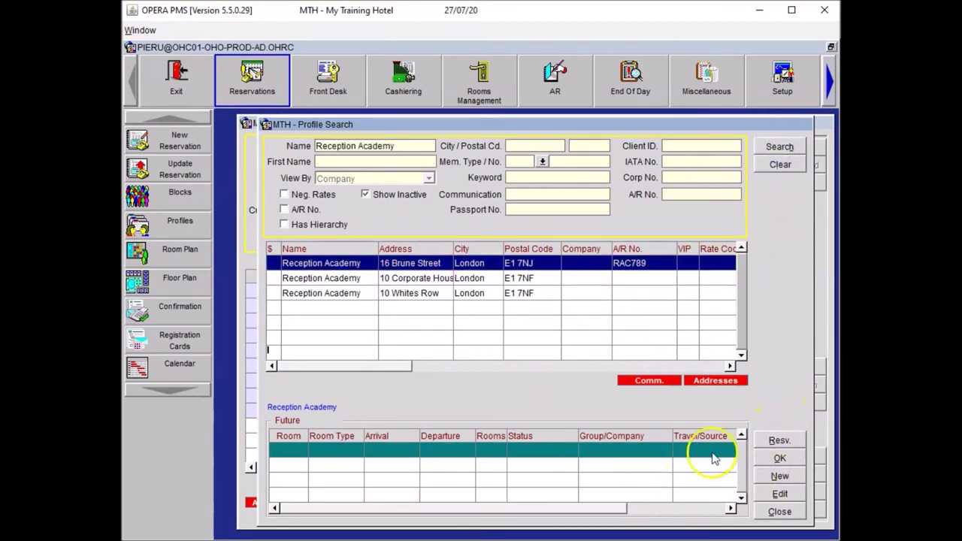
{"action": "left_click", "coordinate": [413, 294]}
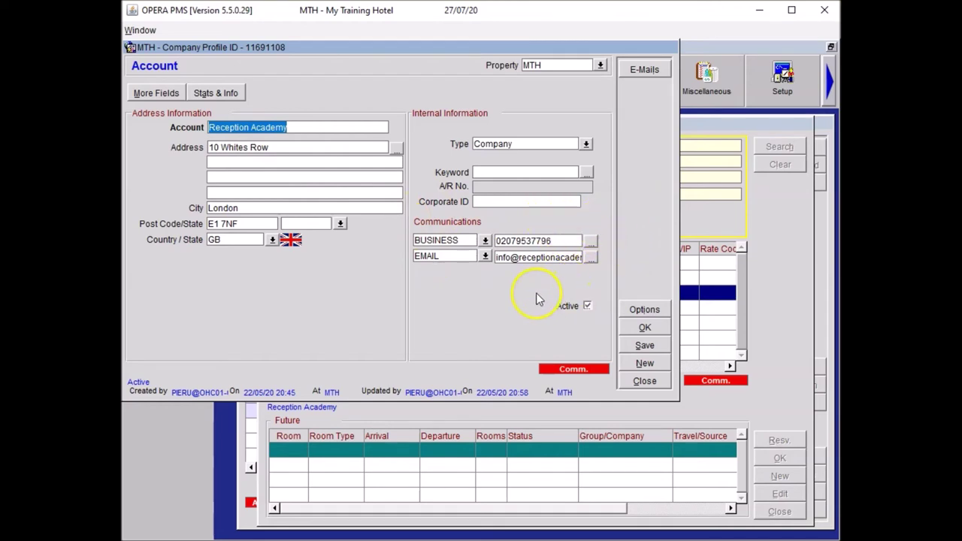
{"action": "left_click", "coordinate": [633, 328]}
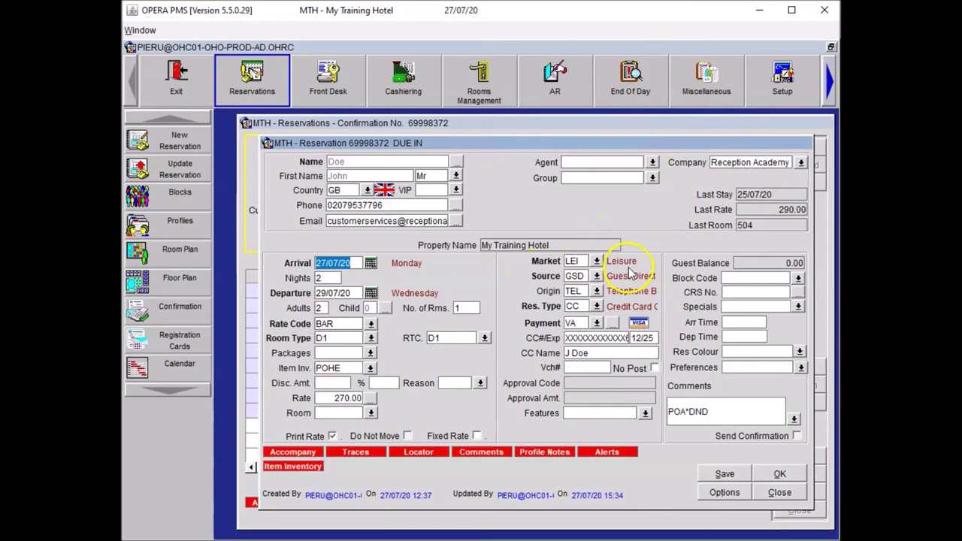
Change the reservation's market code to CORP Corporate and save the reservation.
{"action": "left_click", "coordinate": [596, 260]}
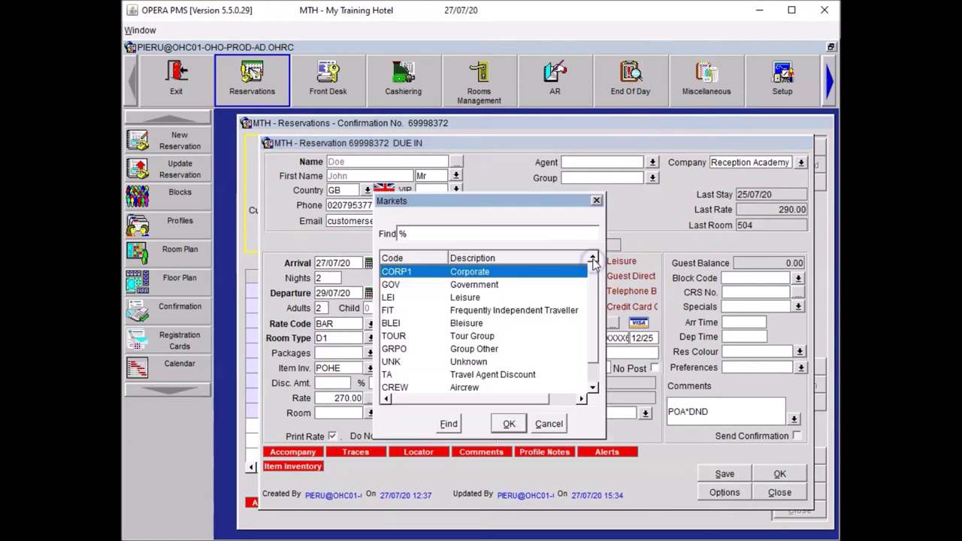
{"action": "left_click", "coordinate": [509, 423]}
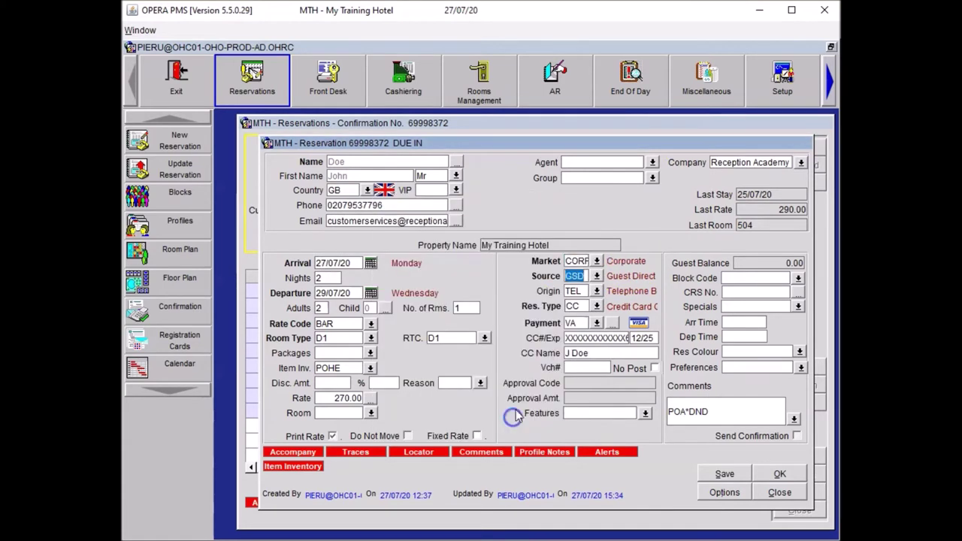
{"action": "left_click", "coordinate": [717, 470]}
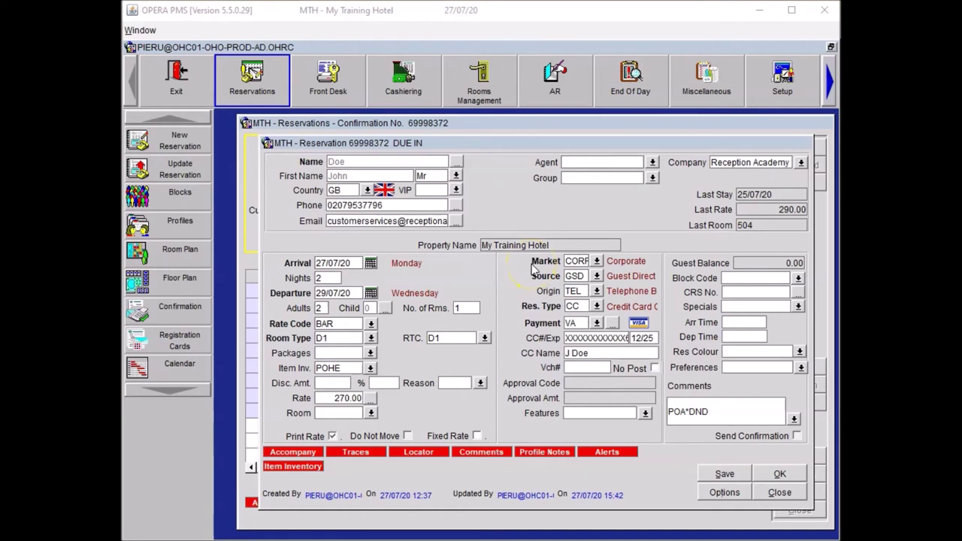
{"action": "left_click", "coordinate": [369, 412]}
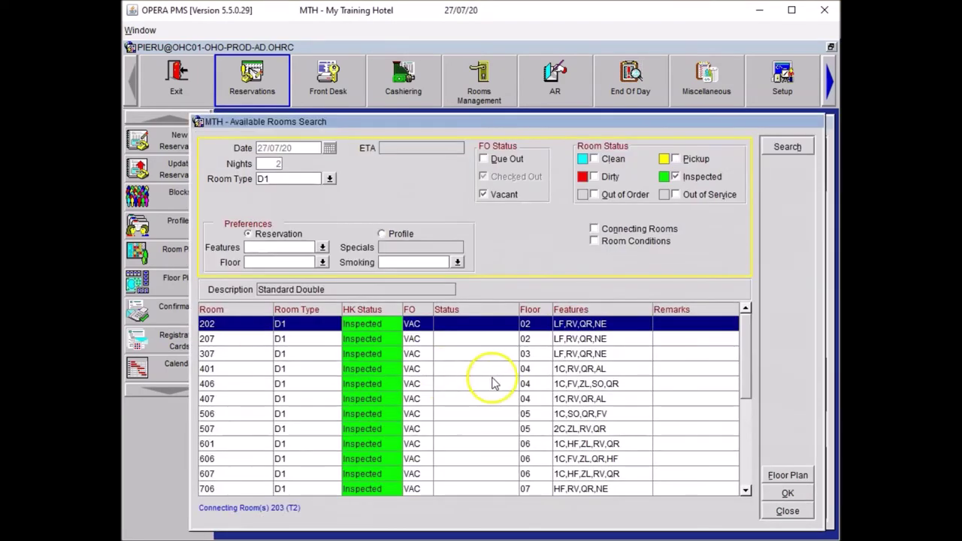
Assign room 401 and append '*DNM POHE' to the reservation comments.
{"action": "left_click", "coordinate": [495, 369]}
{"action": "left_click", "coordinate": [787, 493]}
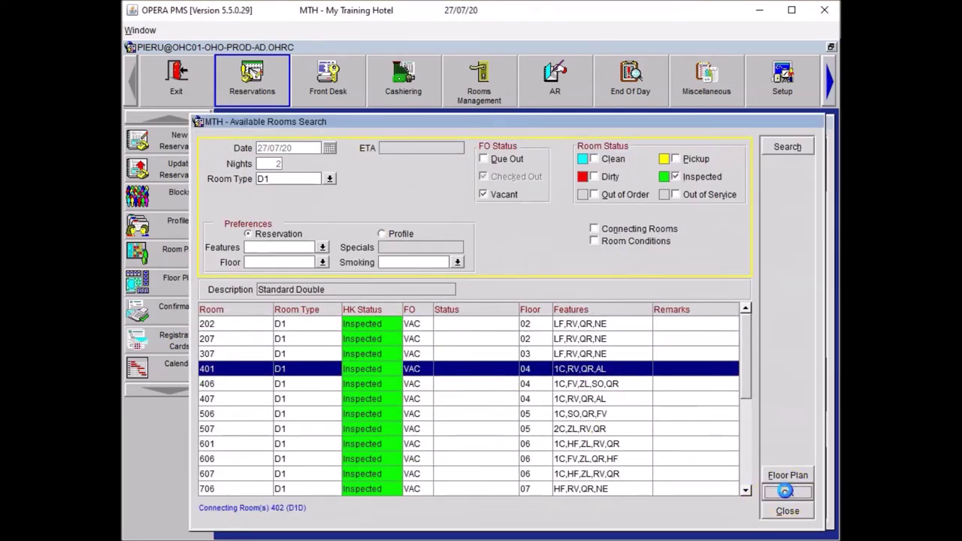
{"action": "left_click", "coordinate": [739, 411]}
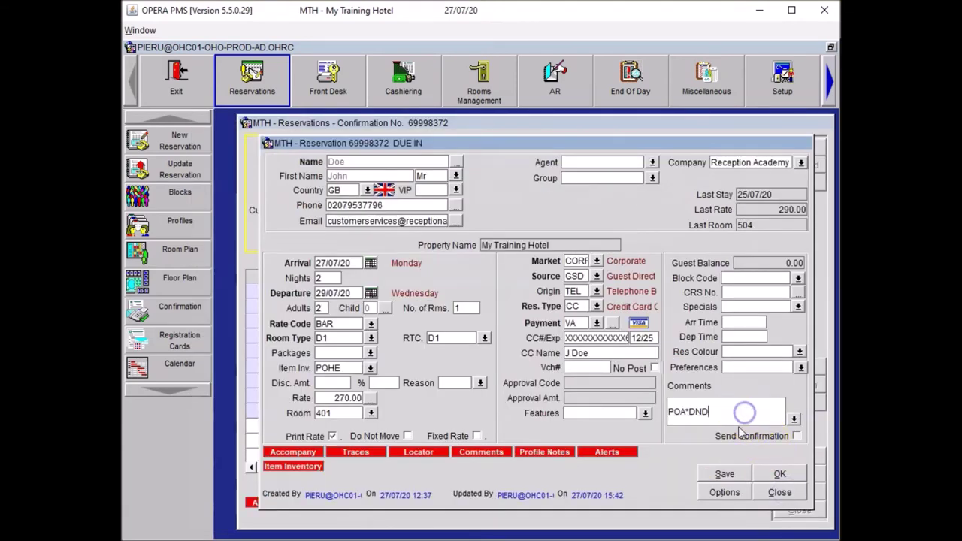
{"action": "type", "text": "*DNM"}
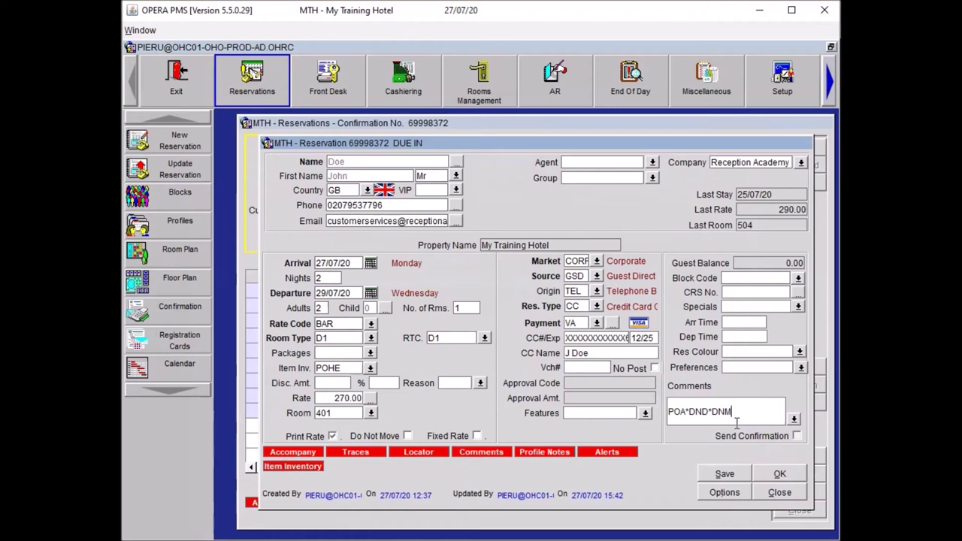
{"action": "type", "text": " POHE"}
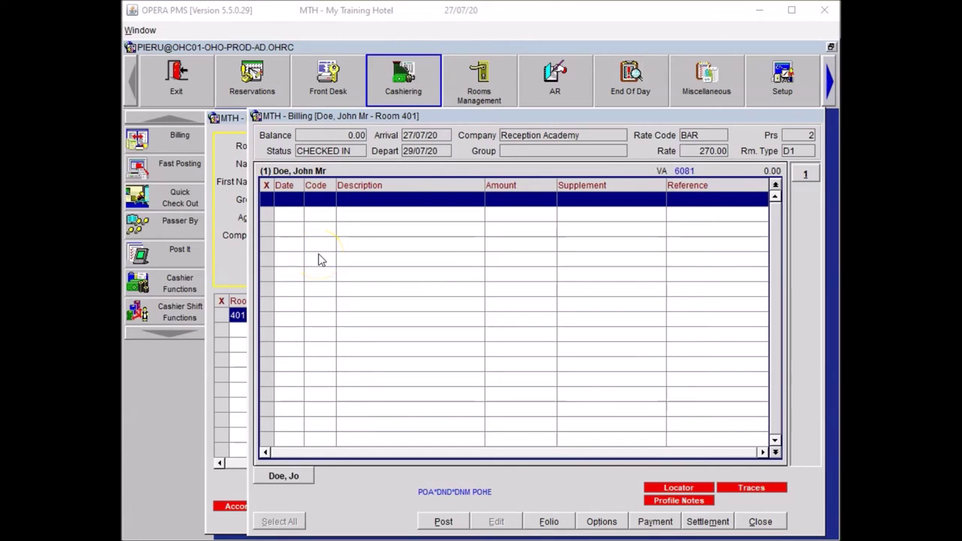
Post a MINI minibar charge for White Wine (5.50).
{"action": "left_click", "coordinate": [444, 519]}
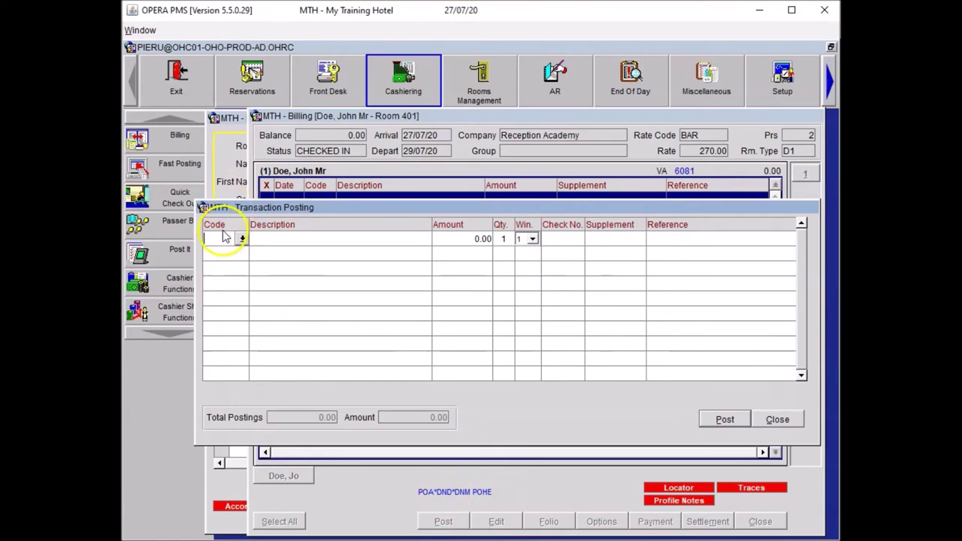
{"action": "left_click", "coordinate": [222, 235]}
{"action": "type", "text": "MINI"}
{"action": "key", "text": "Tab"}
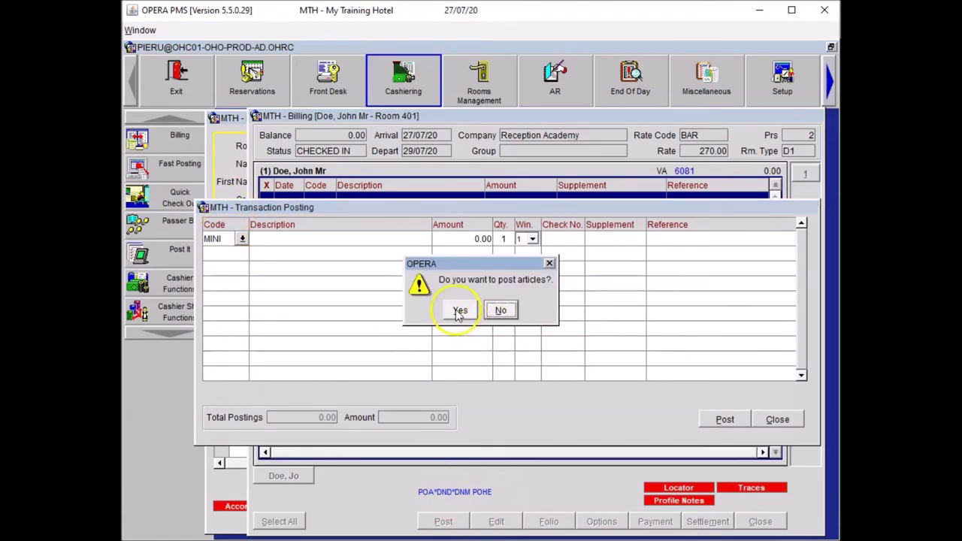
{"action": "left_click", "coordinate": [457, 308]}
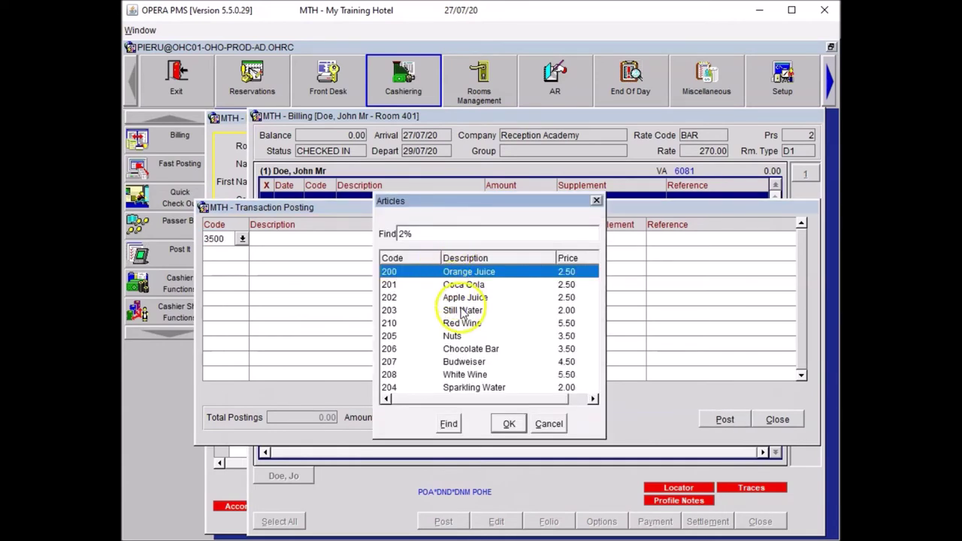
{"action": "left_click", "coordinate": [466, 374]}
{"action": "left_click", "coordinate": [509, 423]}
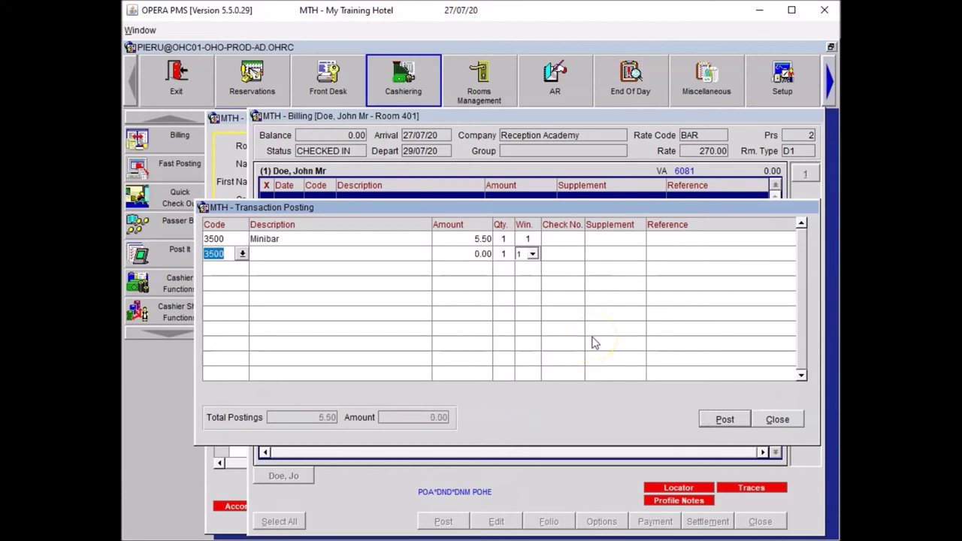
Add a Restaurant Dinner Food charge of 100.00 under code 2201.
{"action": "type", "text": "REST"}
{"action": "key", "text": "Tab"}
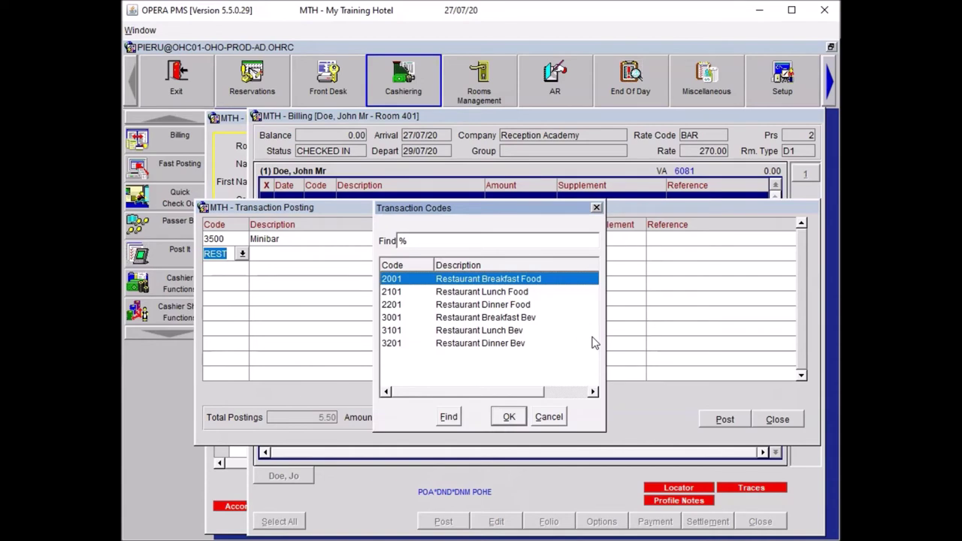
{"action": "key", "text": "Down"}
{"action": "key", "text": "Down"}
{"action": "key", "text": "Return"}
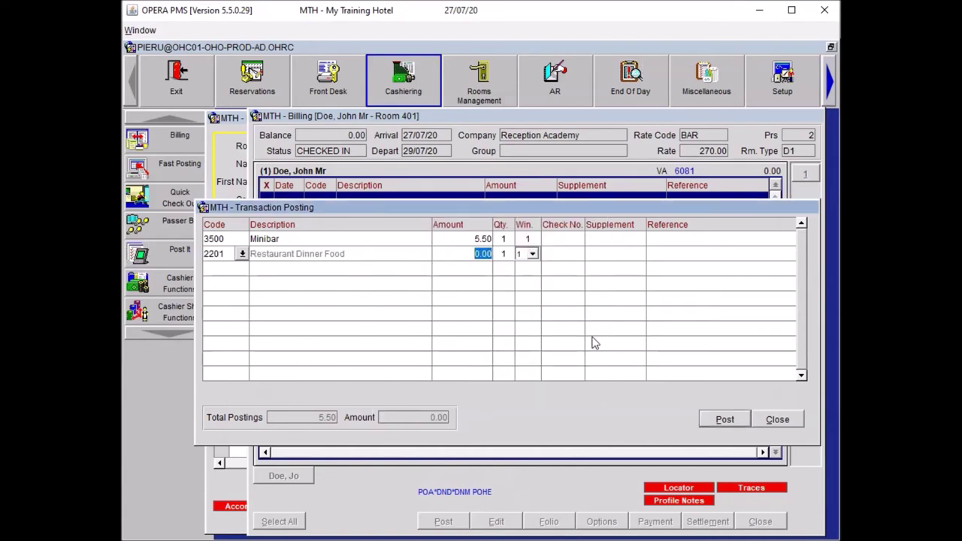
{"action": "type", "text": "100.00"}
{"action": "key", "text": "Down"}
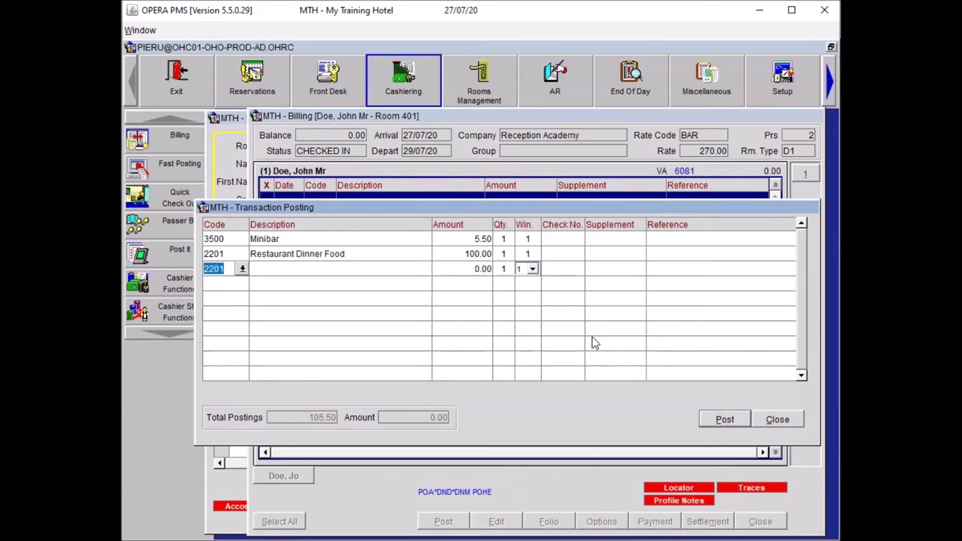
Add a Restaurant Dinner Bev charge of 20.00 under code 3201.
{"action": "type", "text": "REST"}
{"action": "key", "text": "Tab"}
{"action": "key", "text": "Down"}
{"action": "key", "text": "Down"}
{"action": "key", "text": "Down"}
{"action": "key", "text": "Down"}
{"action": "key", "text": "Down"}
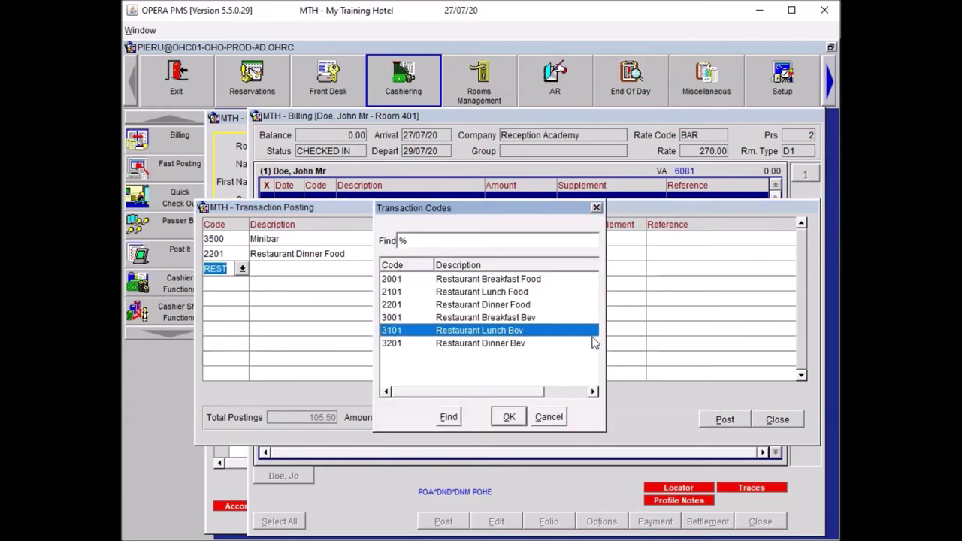
{"action": "key", "text": "Return"}
{"action": "type", "text": "20"}
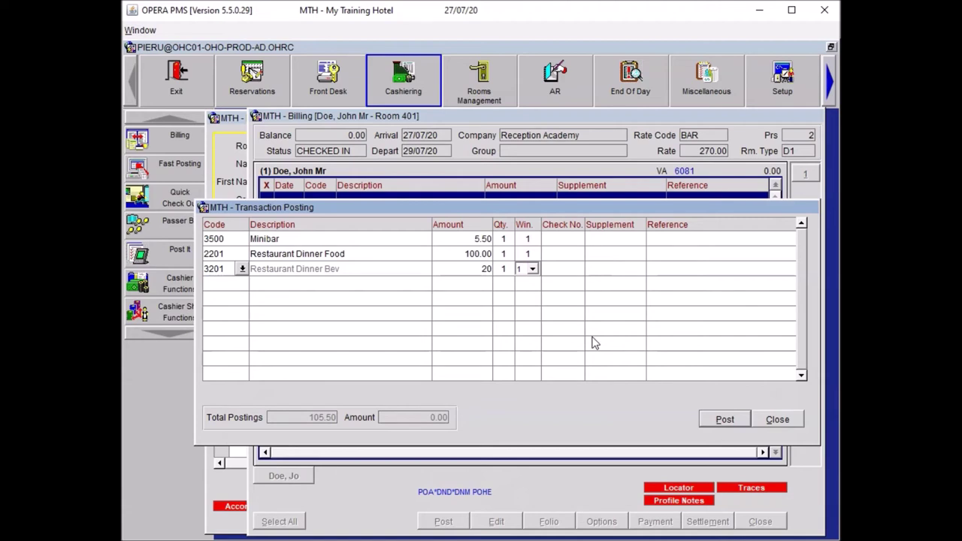
{"action": "key", "text": "Tab"}
{"action": "key", "text": "Down"}
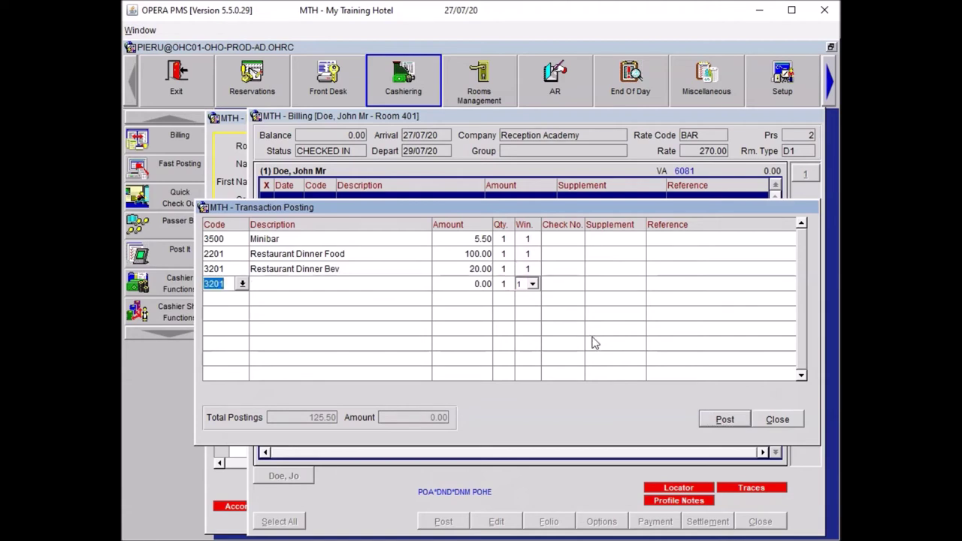
Add a 5101 Internet In Room charge of 15.00.
{"action": "type", "text": "INT"}
{"action": "key", "text": "Tab"}
{"action": "key", "text": "Return"}
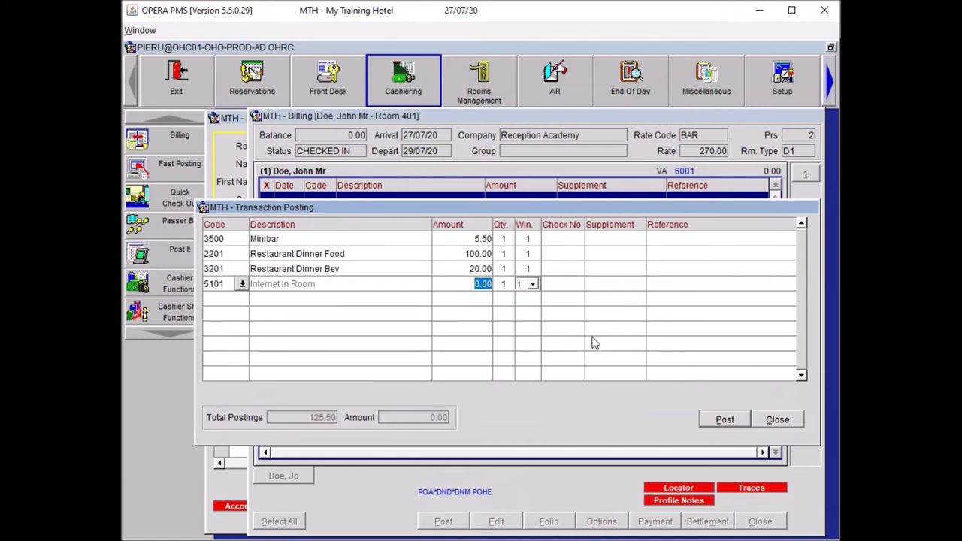
{"action": "type", "text": "15"}
{"action": "key", "text": "Tab"}
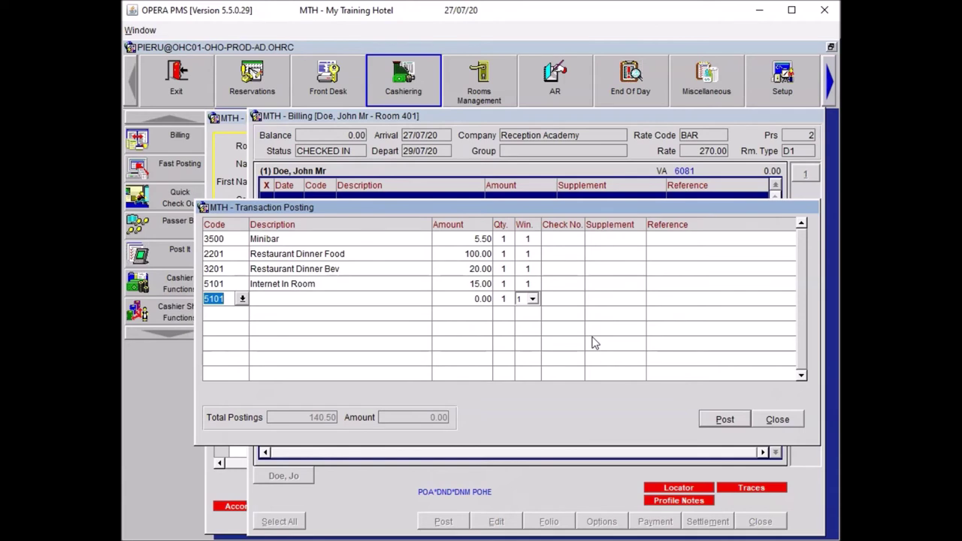
Add a NEWS charge for The Independent newspaper (1.40).
{"action": "type", "text": "NEWS"}
{"action": "key", "text": "Tab"}
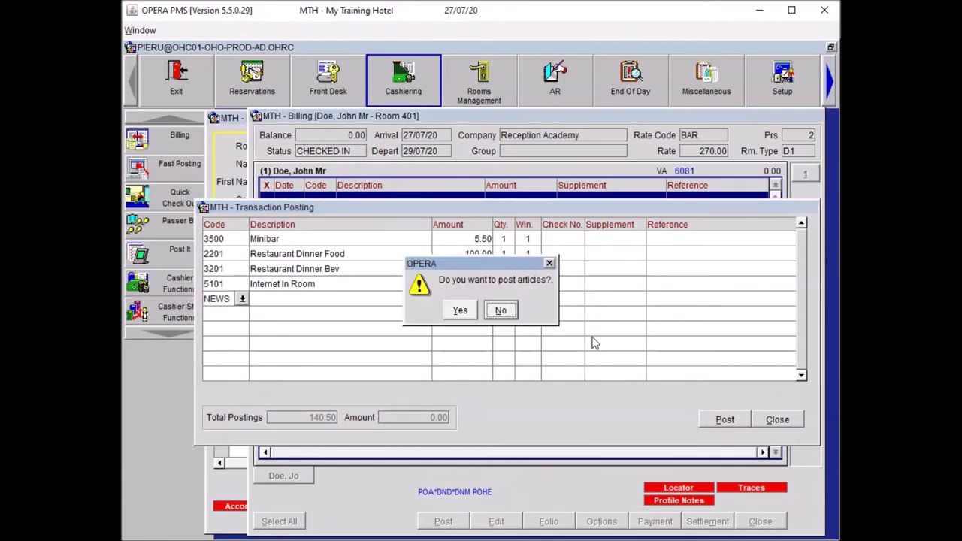
{"action": "left_click", "coordinate": [458, 308]}
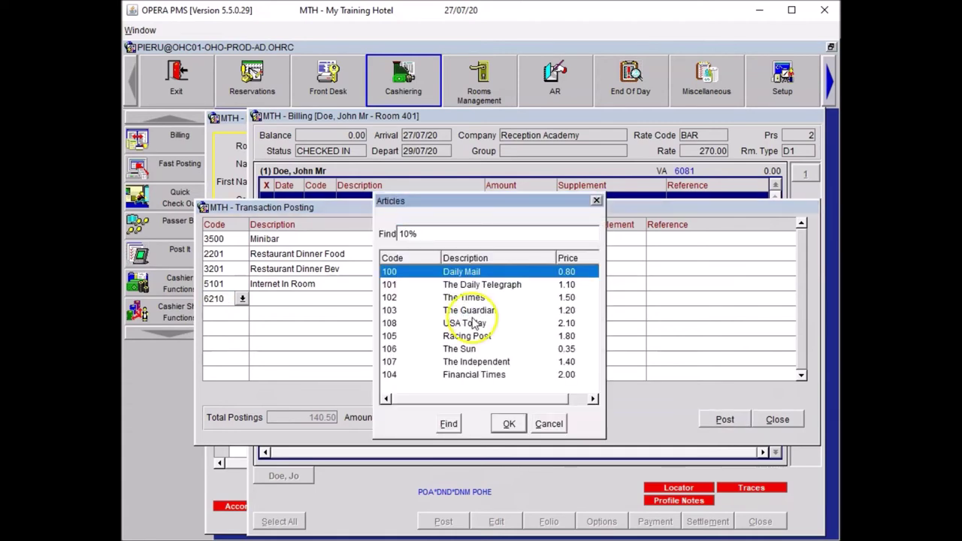
{"action": "left_click", "coordinate": [477, 362]}
{"action": "left_click", "coordinate": [508, 423]}
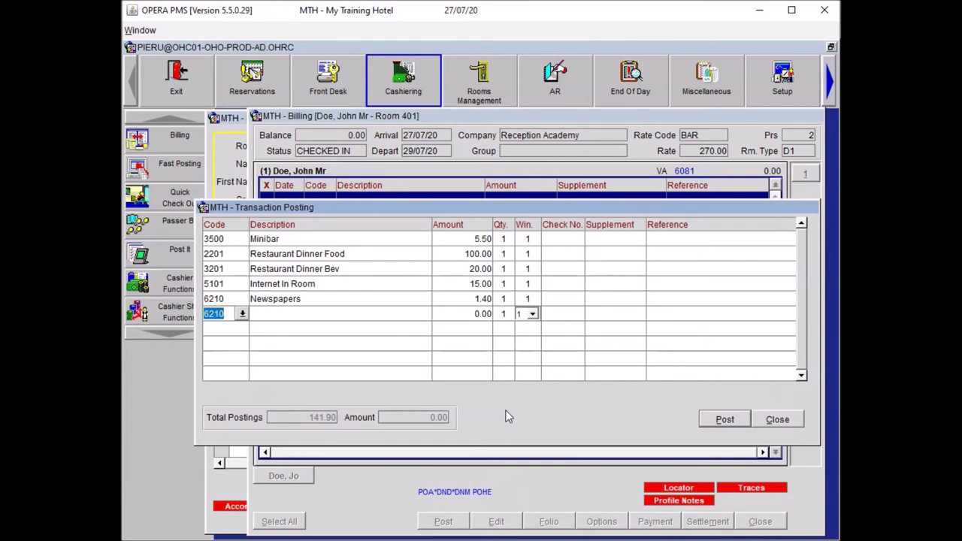
Add a 6201 Miscellaneous charge of 60.00 with reference 'Broken Kettle'.
{"action": "type", "text": "6201"}
{"action": "key", "text": "Tab"}
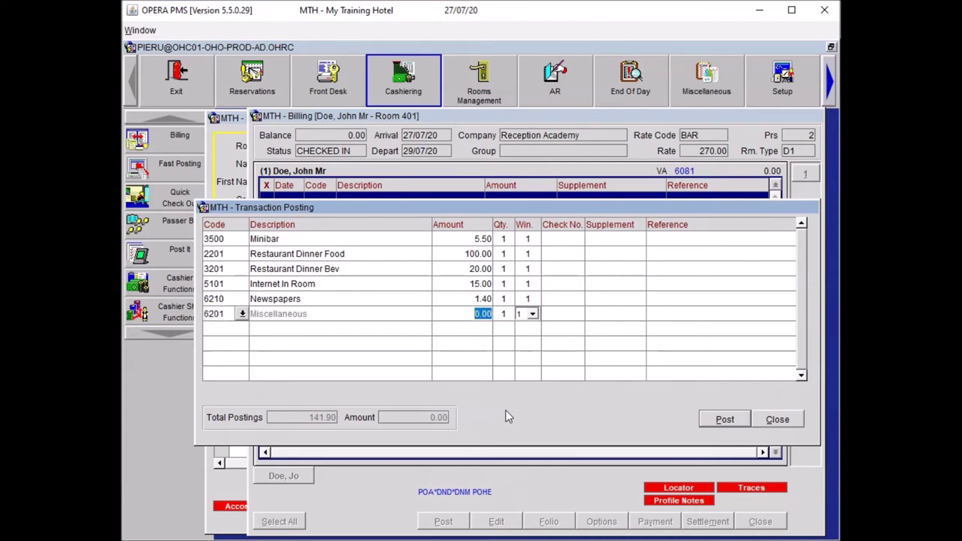
{"action": "type", "text": "60"}
{"action": "key", "text": "Tab"}
{"action": "key", "text": "Tab"}
{"action": "key", "text": "Tab"}
{"action": "key", "text": "Tab"}
{"action": "key", "text": "Tab"}
{"action": "type", "text": "Broken "}
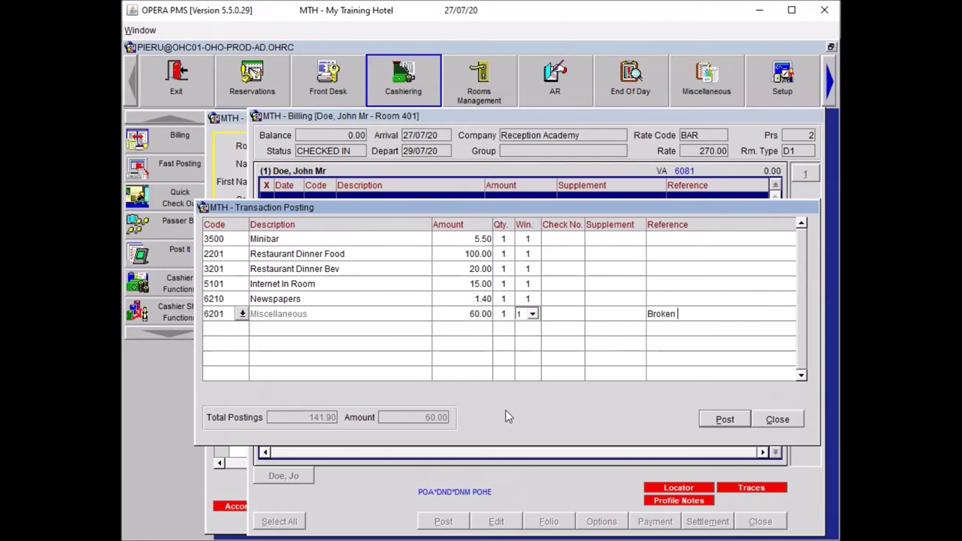
{"action": "type", "text": "Kettle"}
{"action": "key", "text": "Tab"}
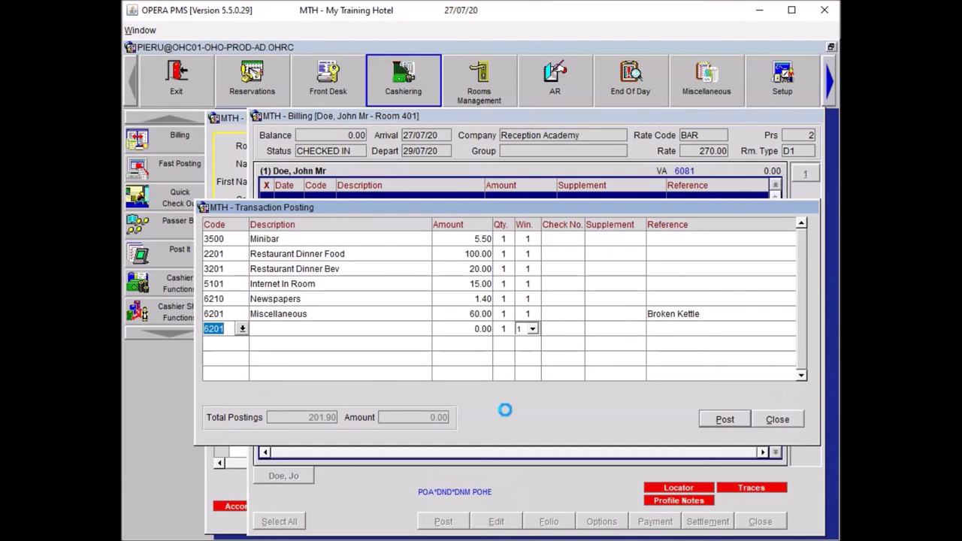
Enter an 8001 Paid Outs charge of 80.00, reference 'Theatre Ticket', supplement 'Lion King'.
{"action": "type", "text": "8001"}
{"action": "key", "text": "Tab"}
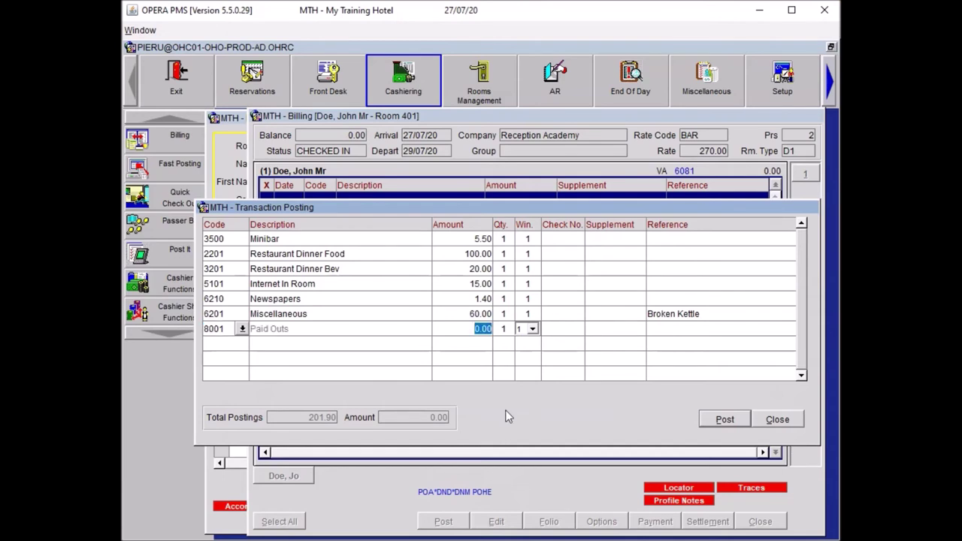
{"action": "type", "text": "80"}
{"action": "key", "text": "Tab"}
{"action": "key", "text": "Tab"}
{"action": "key", "text": "Tab"}
{"action": "key", "text": "Tab"}
{"action": "key", "text": "Tab"}
{"action": "type", "text": "Theatre Ticket"}
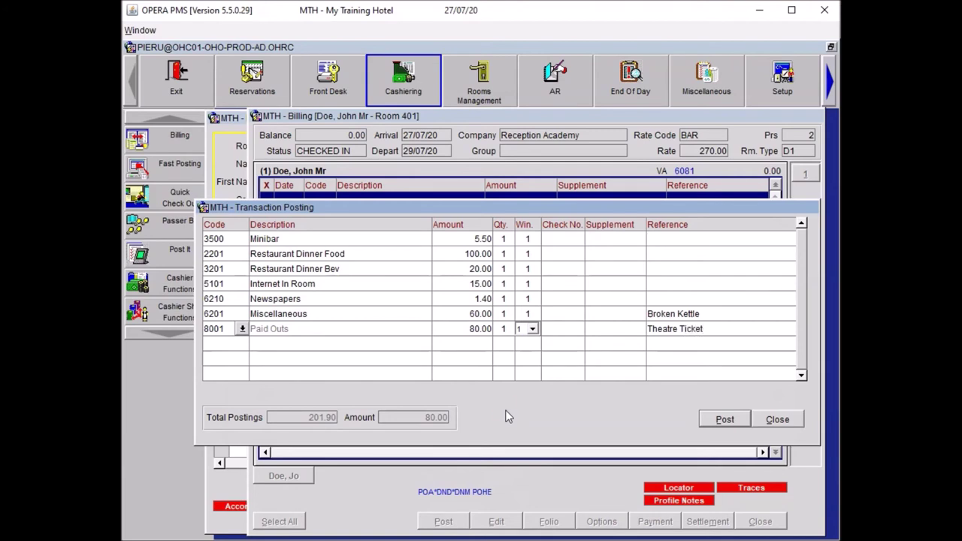
{"action": "left_click", "coordinate": [589, 328]}
{"action": "type", "text": "Lion King"}
{"action": "left_click", "coordinate": [596, 384]}
Post all entered charges without printing copies and close the posting screen.
{"action": "key", "text": "alt+p"}
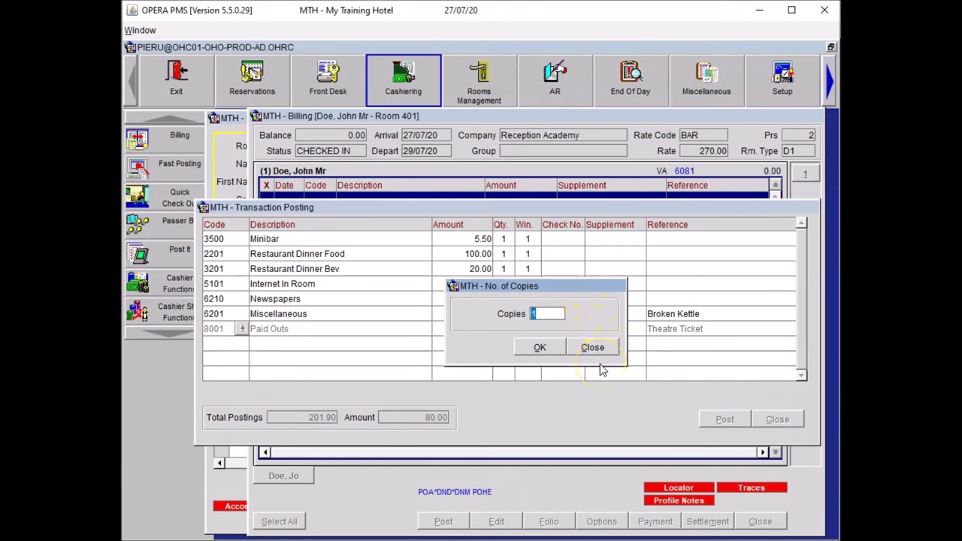
{"action": "left_click", "coordinate": [595, 347]}
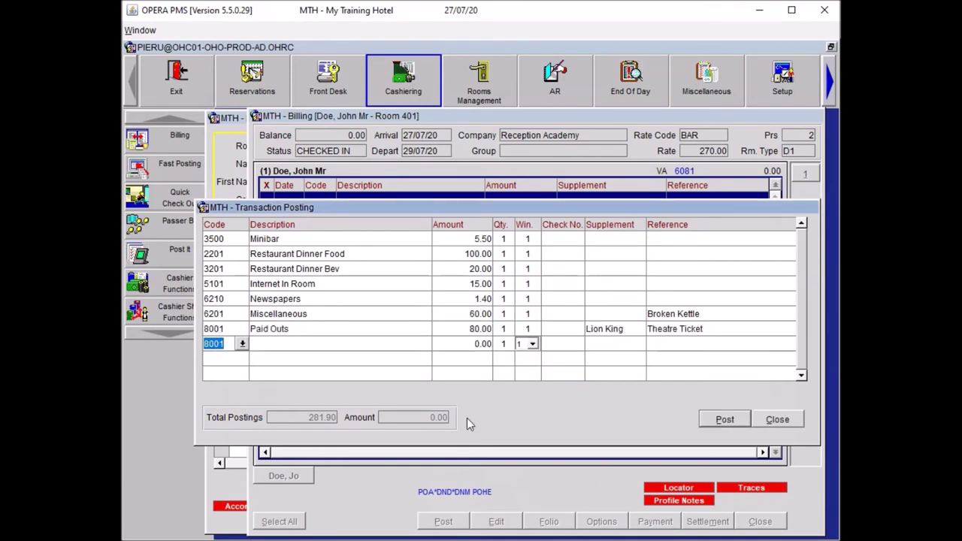
{"action": "left_click", "coordinate": [777, 419]}
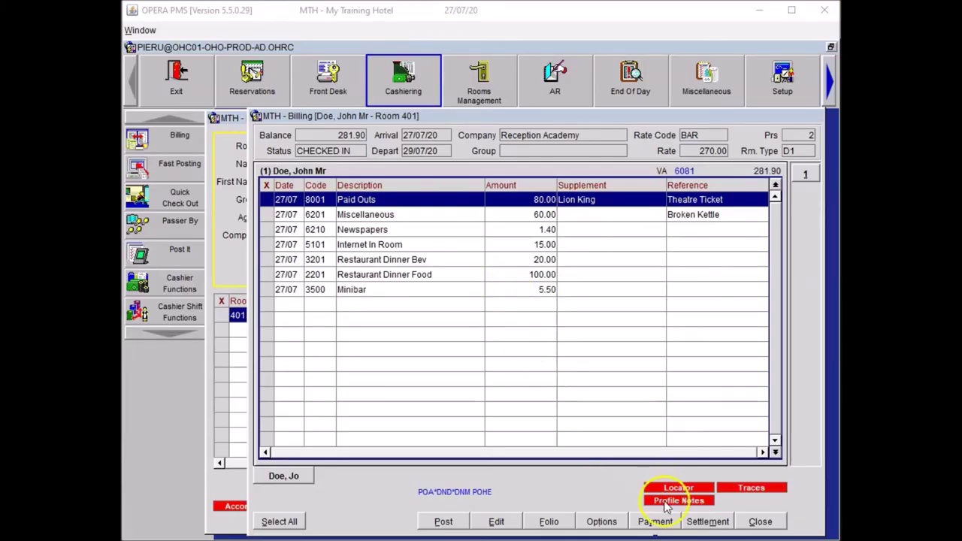
Post a 10.00 CA cash payment to the room 401 folio.
{"action": "left_click", "coordinate": [647, 520]}
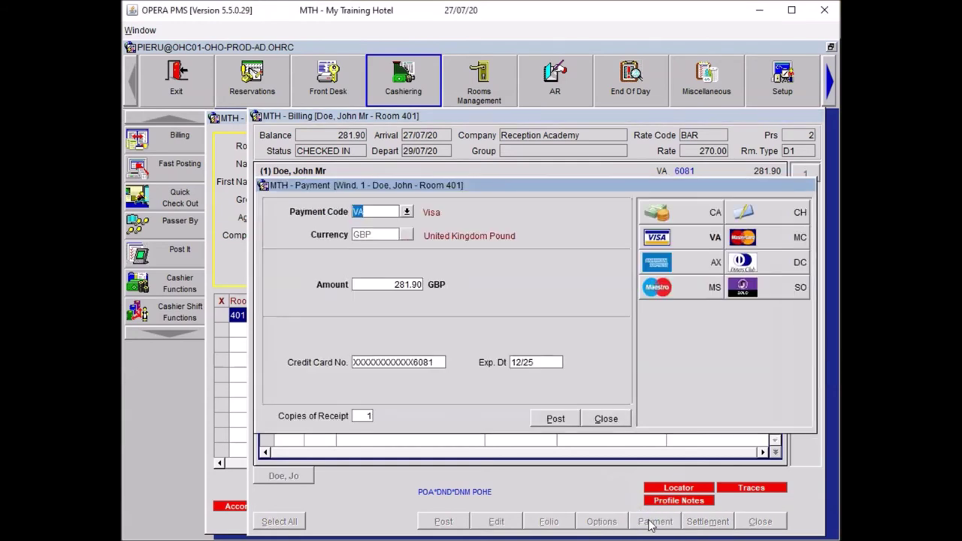
{"action": "left_click", "coordinate": [665, 214]}
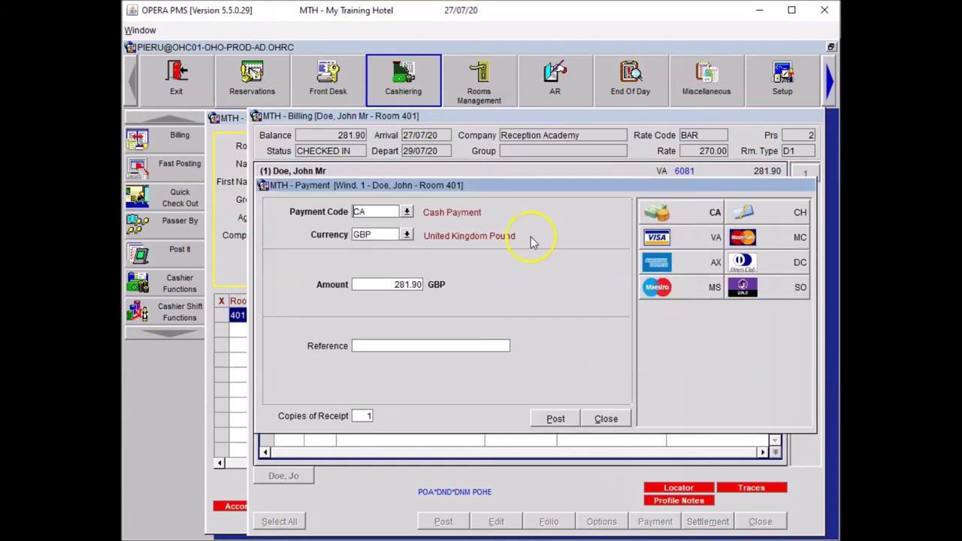
{"action": "left_click_drag", "start_coordinate": [372, 284], "coordinate": [449, 281]}
{"action": "key", "text": "Tab"}
{"action": "left_click", "coordinate": [549, 418]}
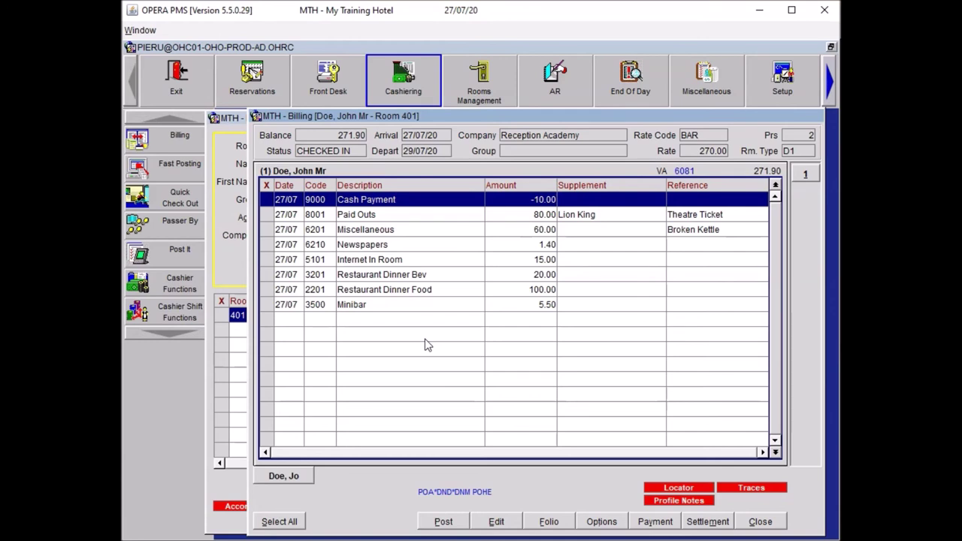
Create a second folio window on the room 401 bill.
{"action": "left_click", "coordinate": [469, 347]}
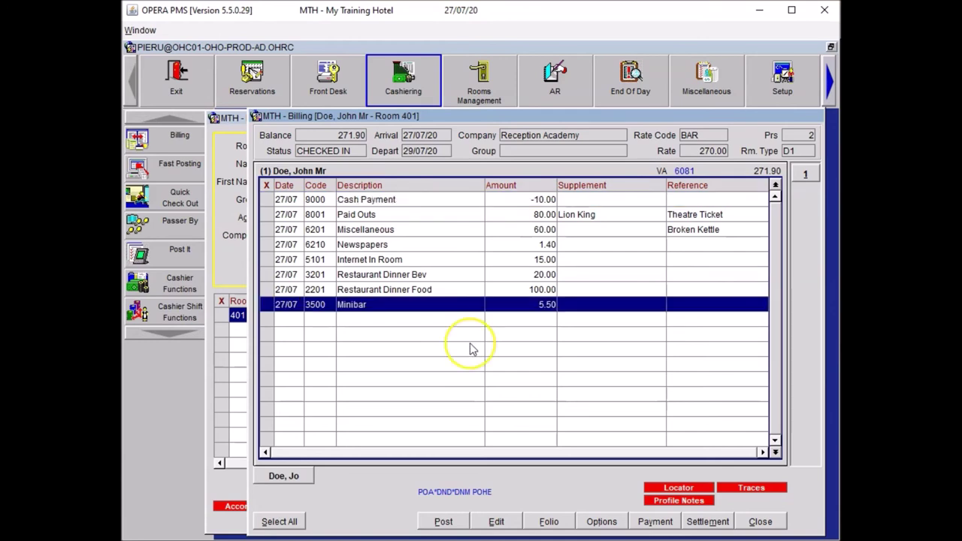
{"action": "right_click", "coordinate": [471, 348]}
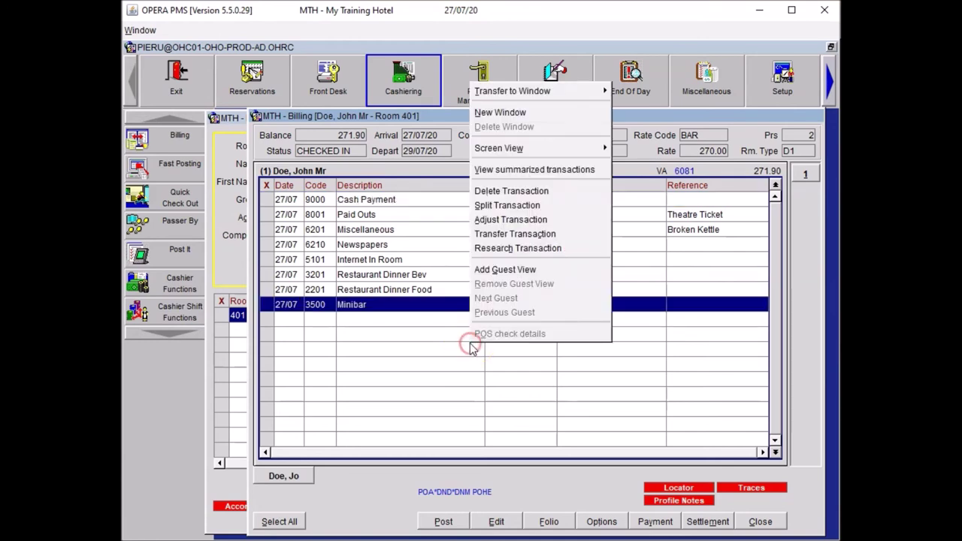
{"action": "left_click", "coordinate": [496, 114]}
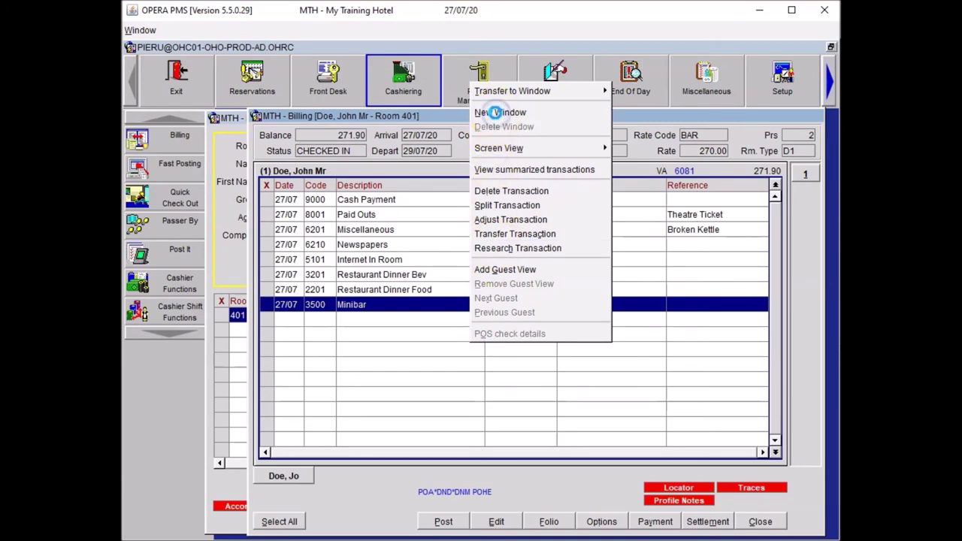
Add a routing instruction sending window 2 to Reception Academy, without refreshing folios.
{"action": "left_click", "coordinate": [601, 522]}
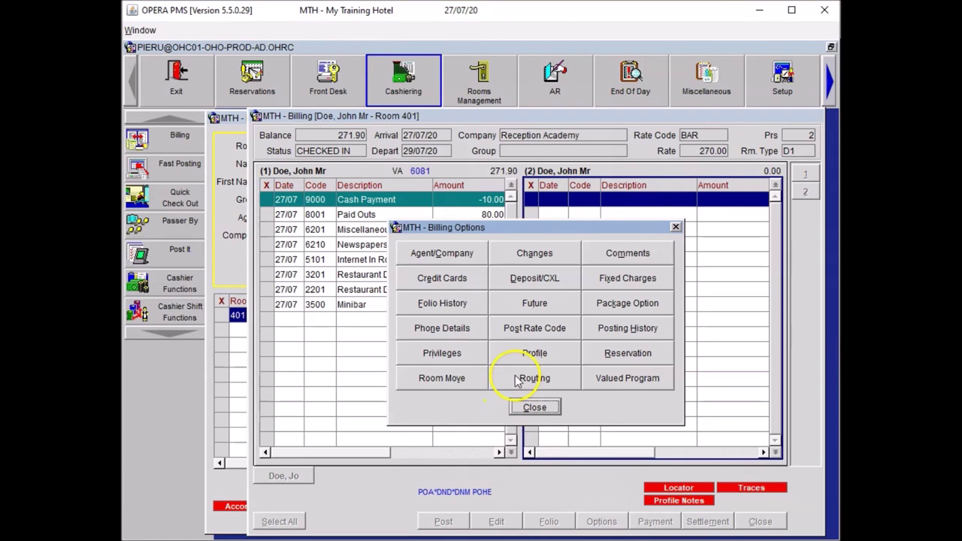
{"action": "left_click", "coordinate": [516, 377]}
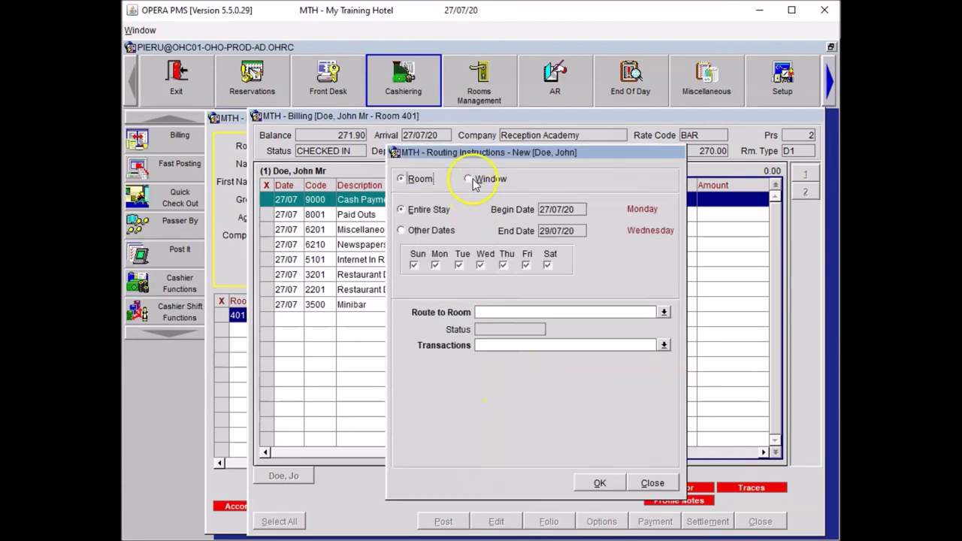
{"action": "left_click", "coordinate": [469, 179]}
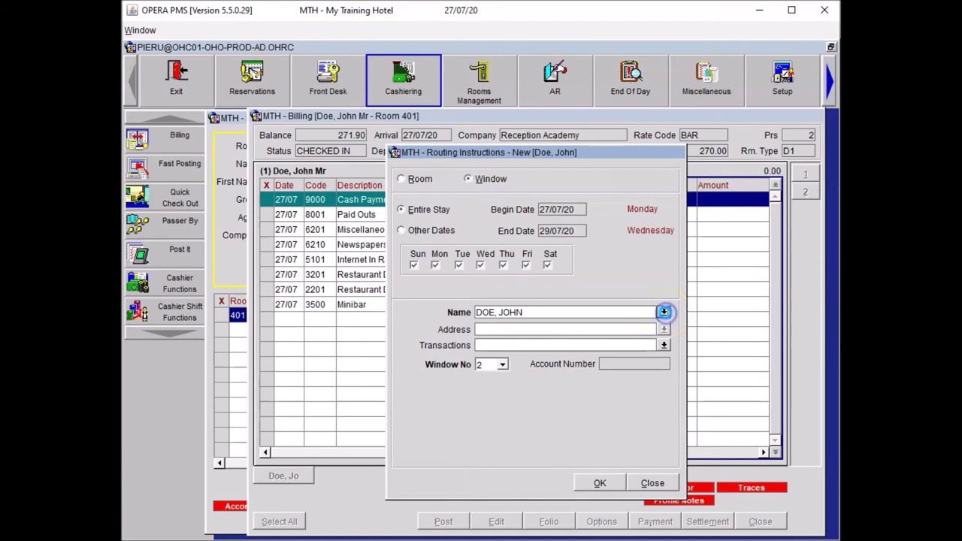
{"action": "left_click", "coordinate": [663, 312]}
{"action": "left_click", "coordinate": [505, 425]}
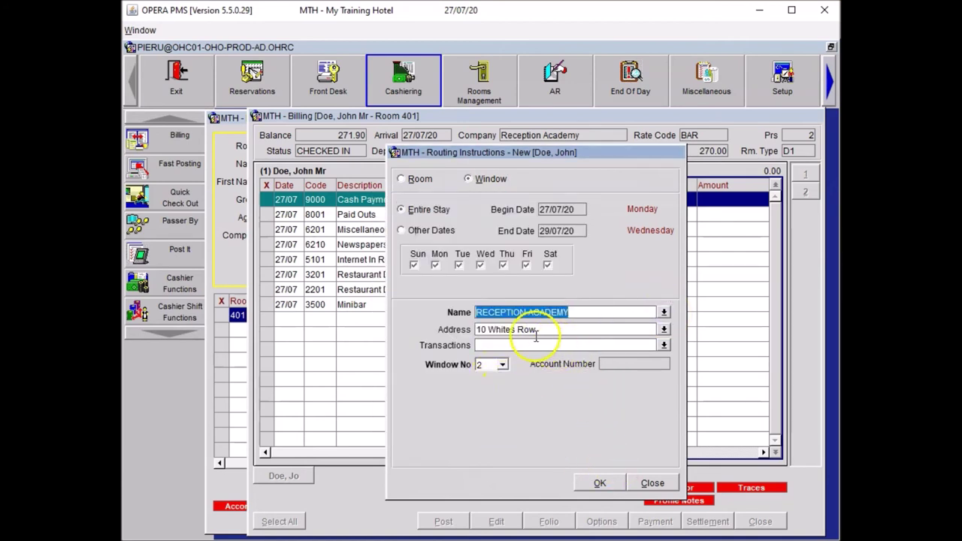
{"action": "left_click", "coordinate": [598, 481]}
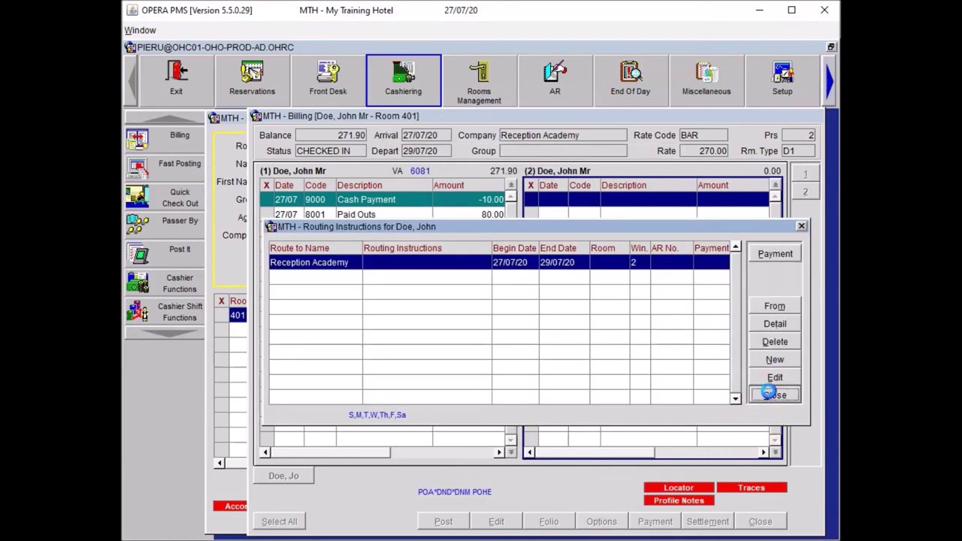
{"action": "left_click", "coordinate": [774, 395]}
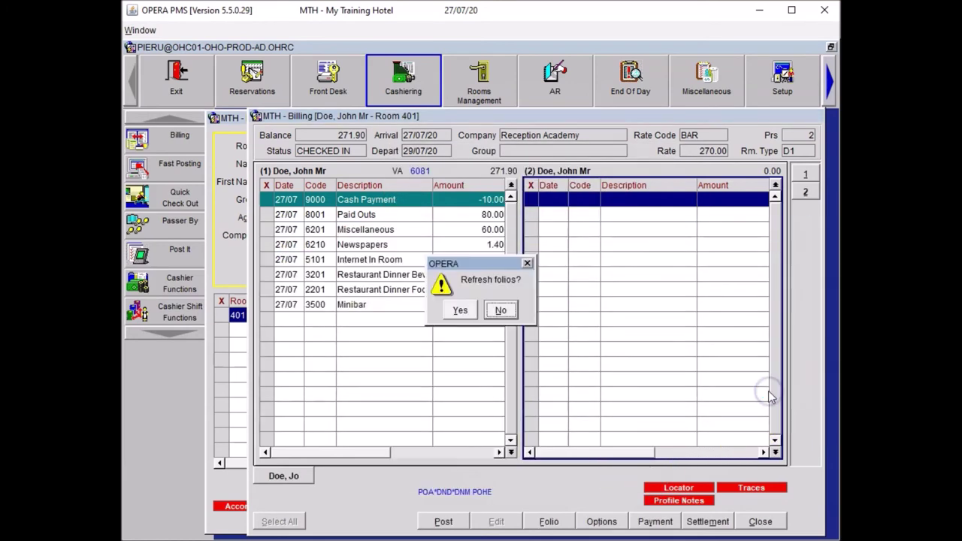
{"action": "left_click", "coordinate": [500, 310]}
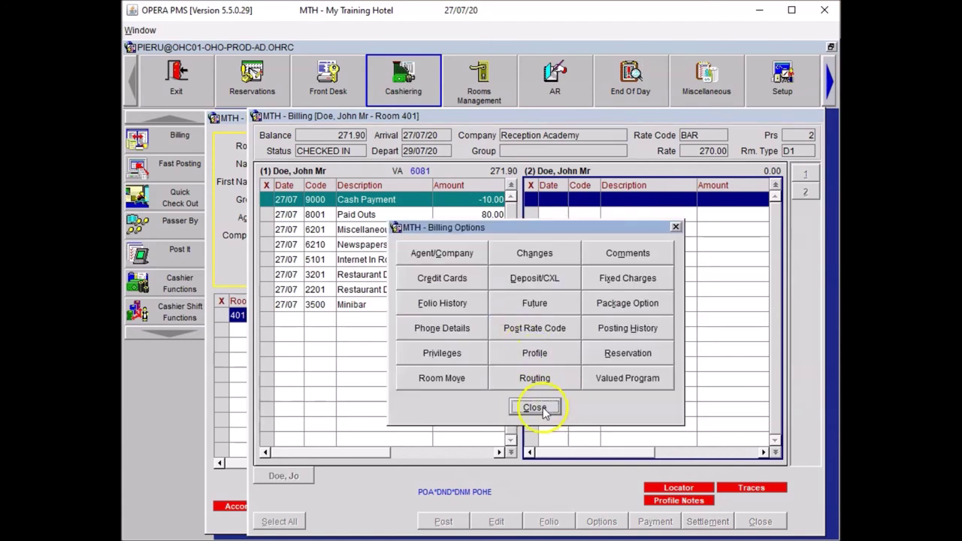
{"action": "left_click", "coordinate": [534, 406]}
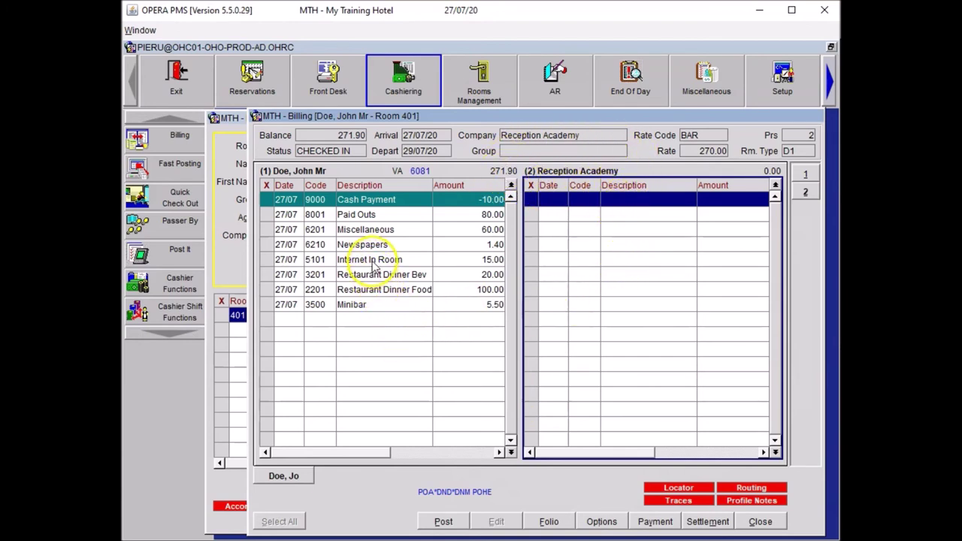
Move Internet In Room, Restaurant Dinner Bev and Restaurant Dinner Food to window 2.
{"action": "left_click", "coordinate": [263, 259]}
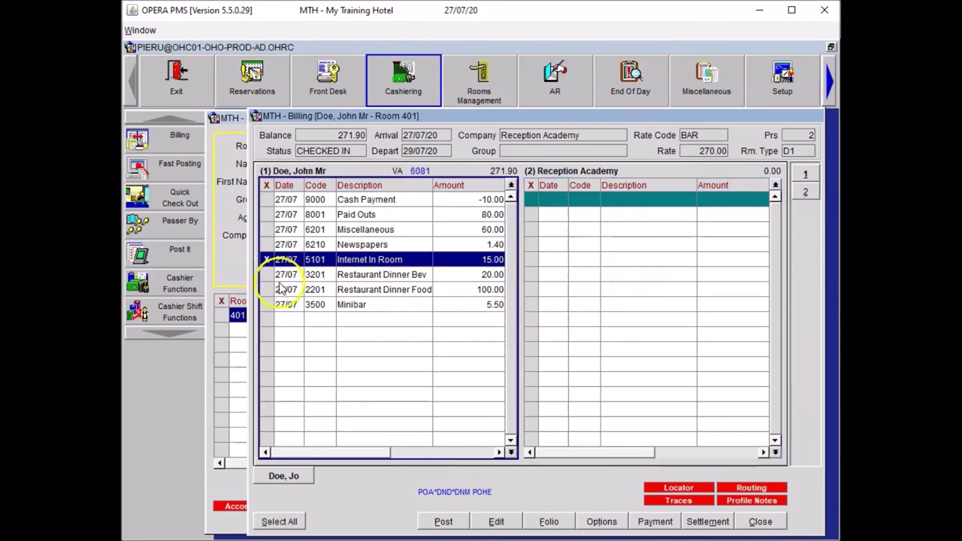
{"action": "left_click", "coordinate": [267, 275]}
{"action": "left_click", "coordinate": [266, 290]}
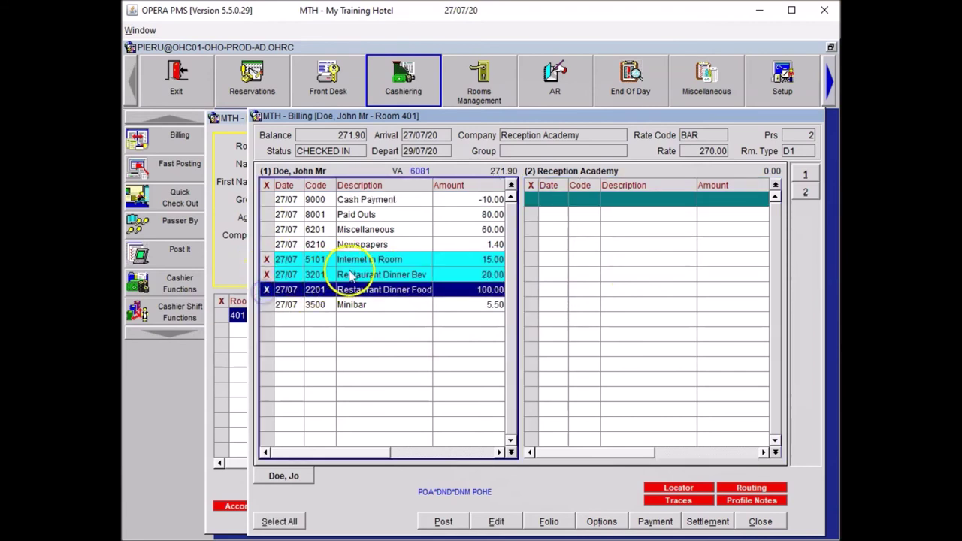
{"action": "left_click", "coordinate": [350, 278]}
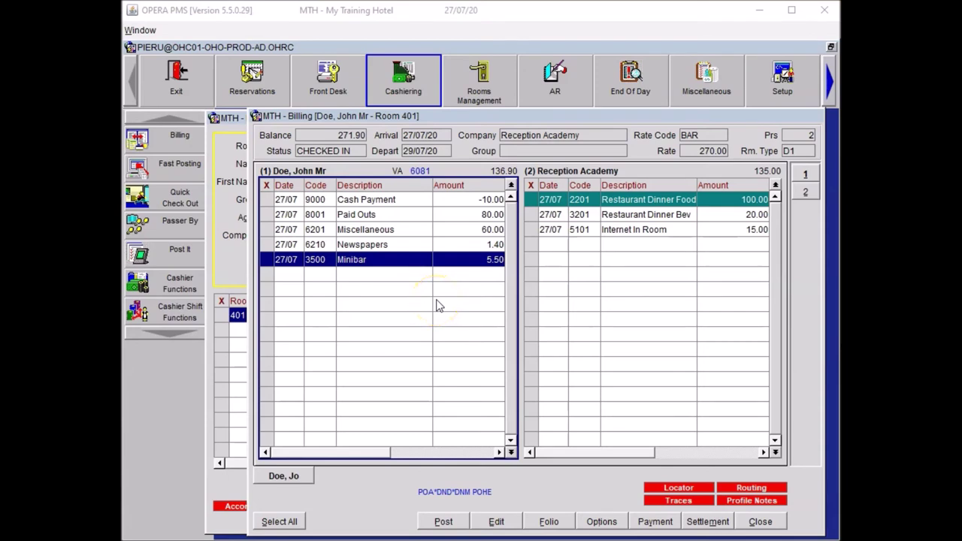
{"action": "left_click", "coordinate": [266, 259]}
Adjust the 5.50 Minibar charge by -100% with reason OTHE and a guest-never-used-it note.
{"action": "right_click", "coordinate": [359, 263]}
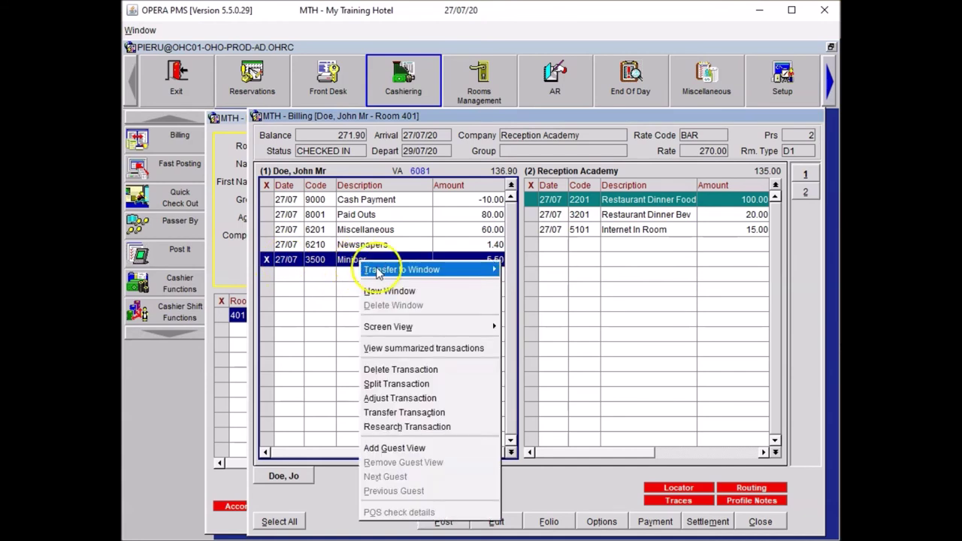
{"action": "left_click", "coordinate": [406, 394]}
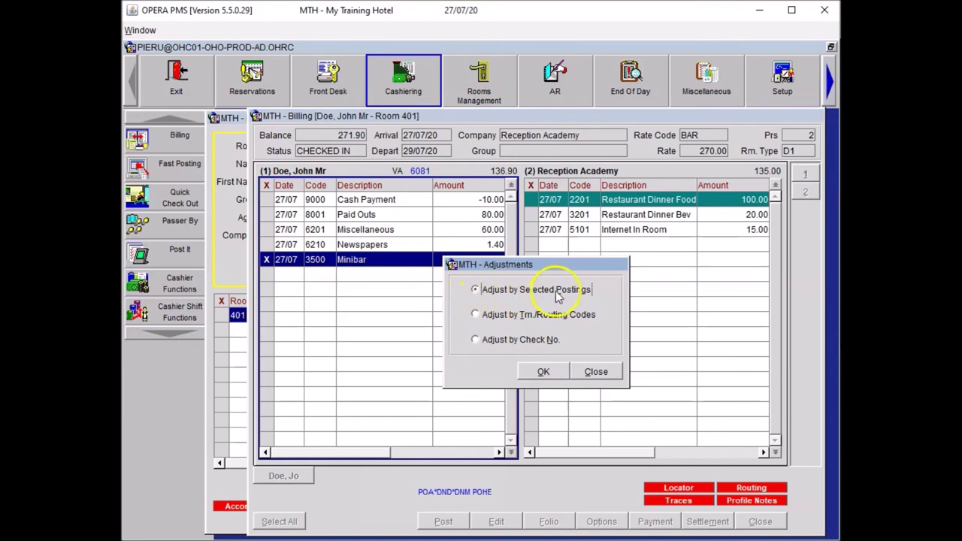
{"action": "left_click", "coordinate": [543, 374]}
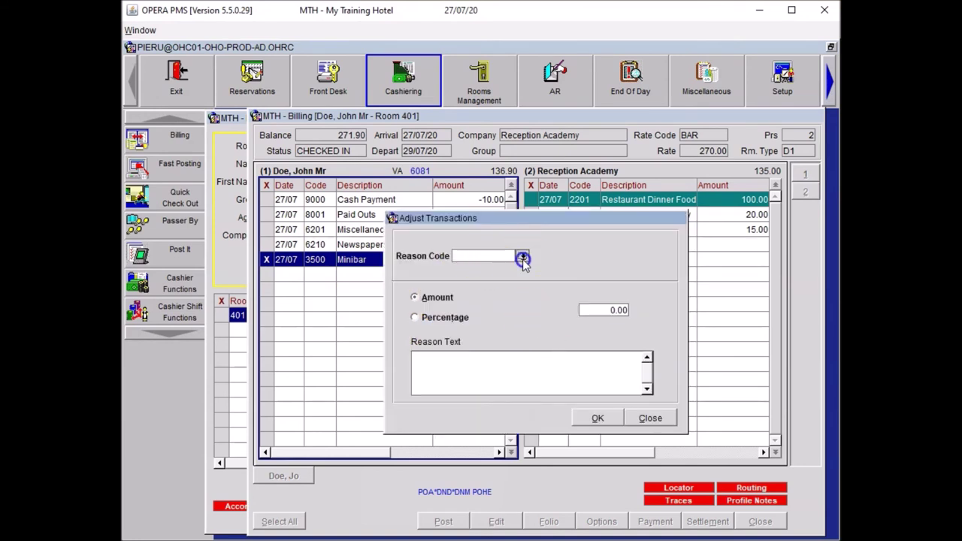
{"action": "left_click", "coordinate": [521, 257]}
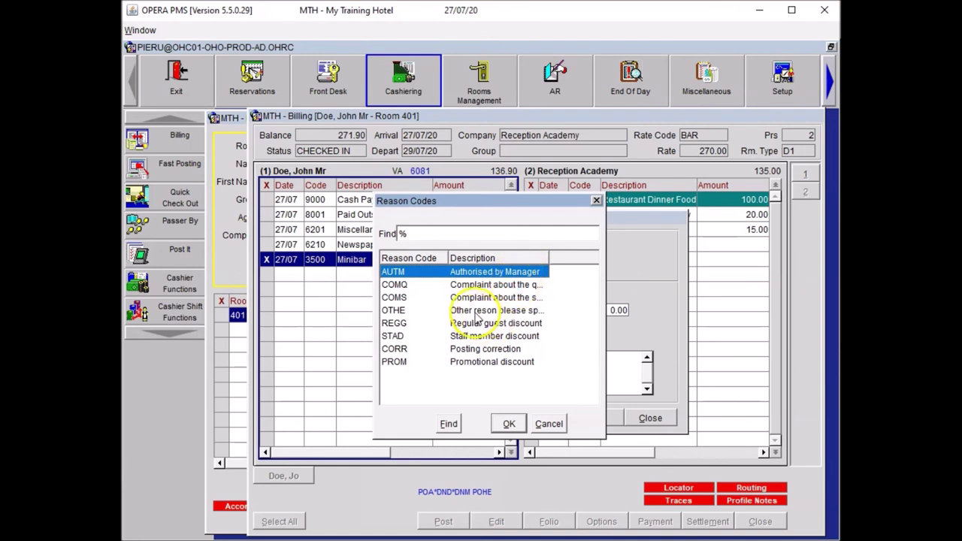
{"action": "left_click", "coordinate": [475, 310]}
{"action": "left_click", "coordinate": [508, 423]}
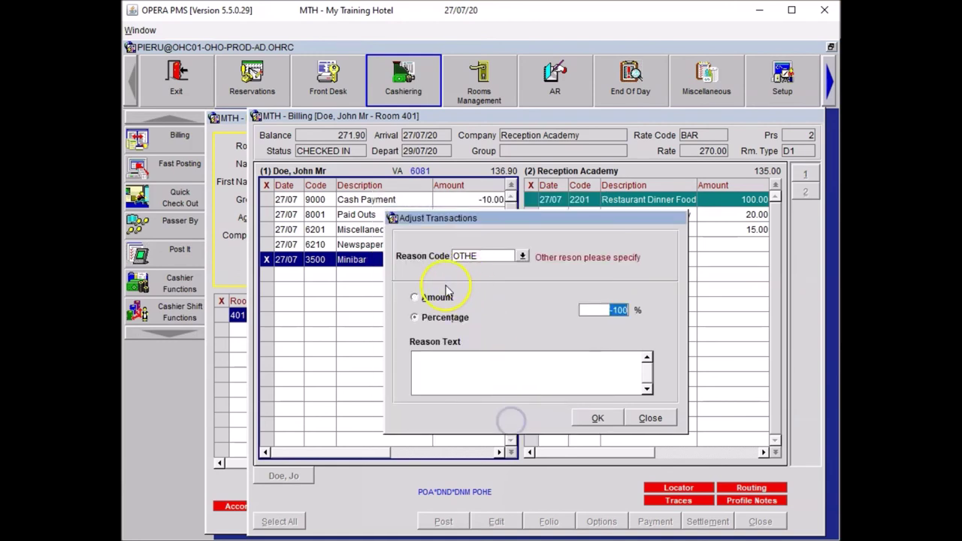
{"action": "left_click", "coordinate": [460, 361]}
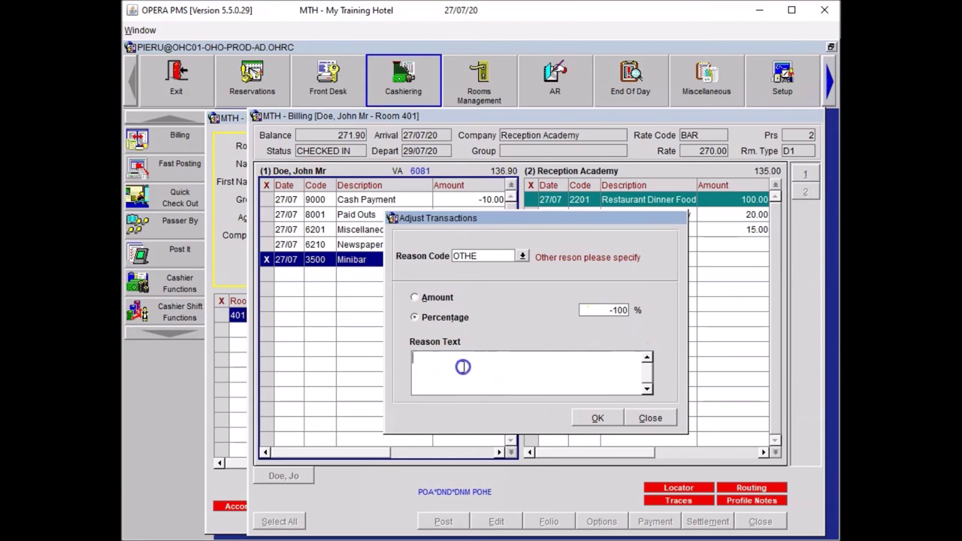
{"action": "type", "text": "Guest never used minibar, charge removed."}
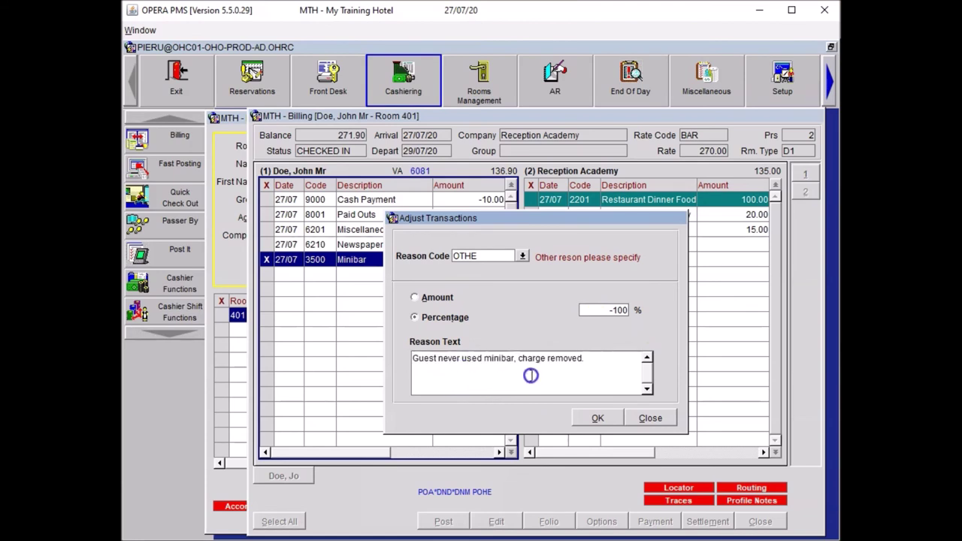
{"action": "left_click", "coordinate": [595, 417]}
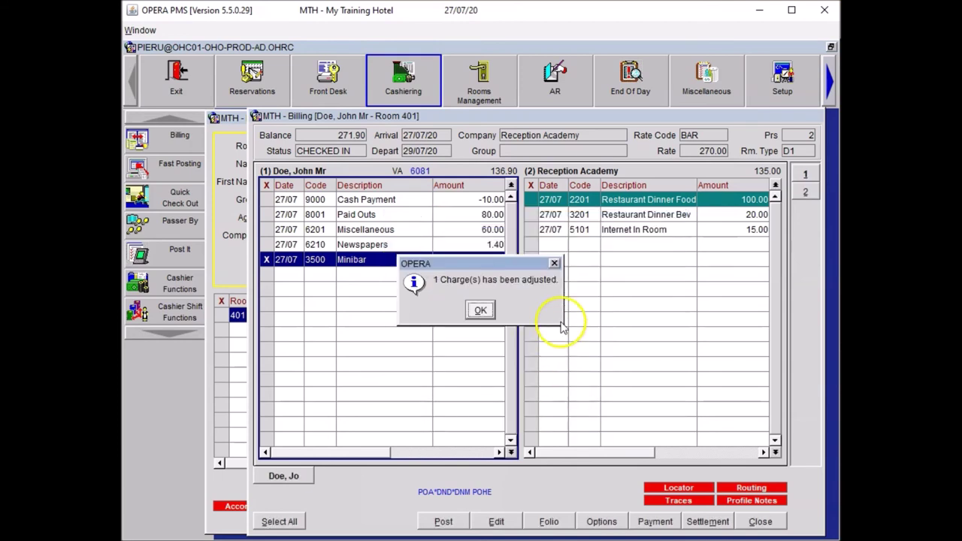
{"action": "left_click", "coordinate": [481, 311]}
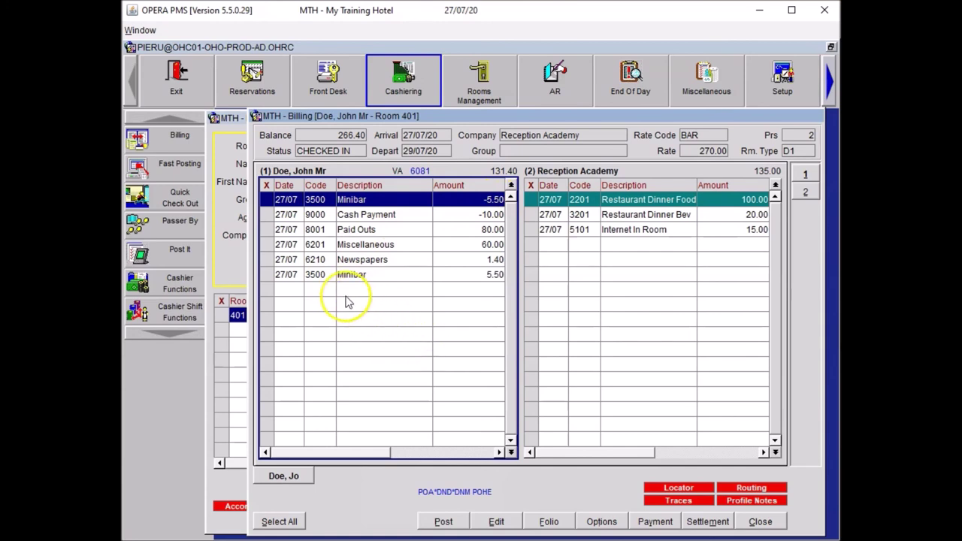
Transfer the Minibar charge and its -5.50 reversal to folio window 3.
{"action": "left_click", "coordinate": [268, 274]}
{"action": "left_click", "coordinate": [277, 200]}
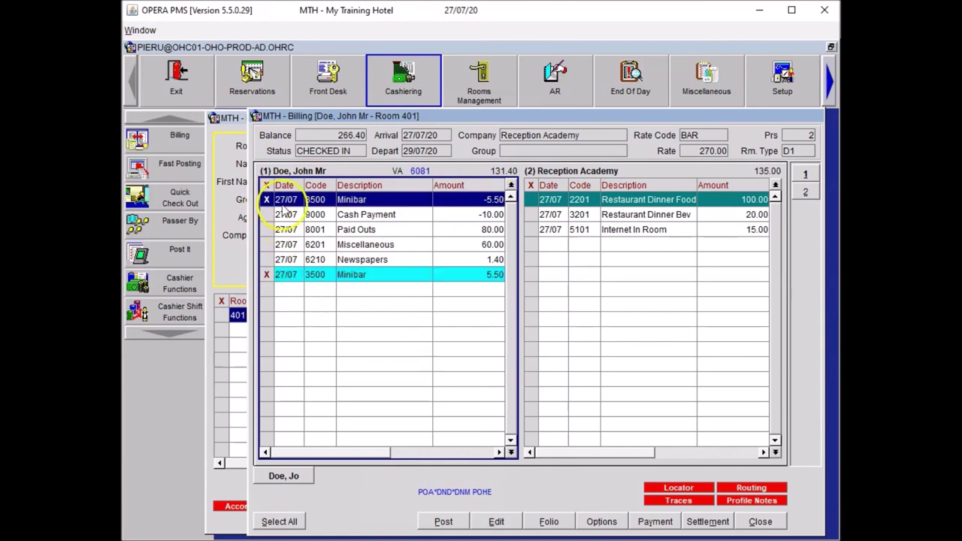
{"action": "right_click", "coordinate": [370, 201]}
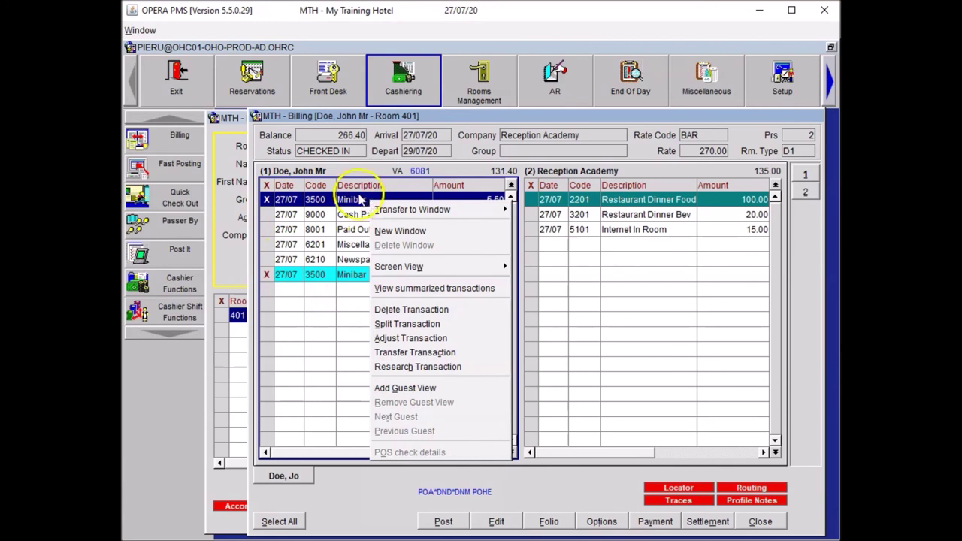
{"action": "mouse_move", "coordinate": [402, 214]}
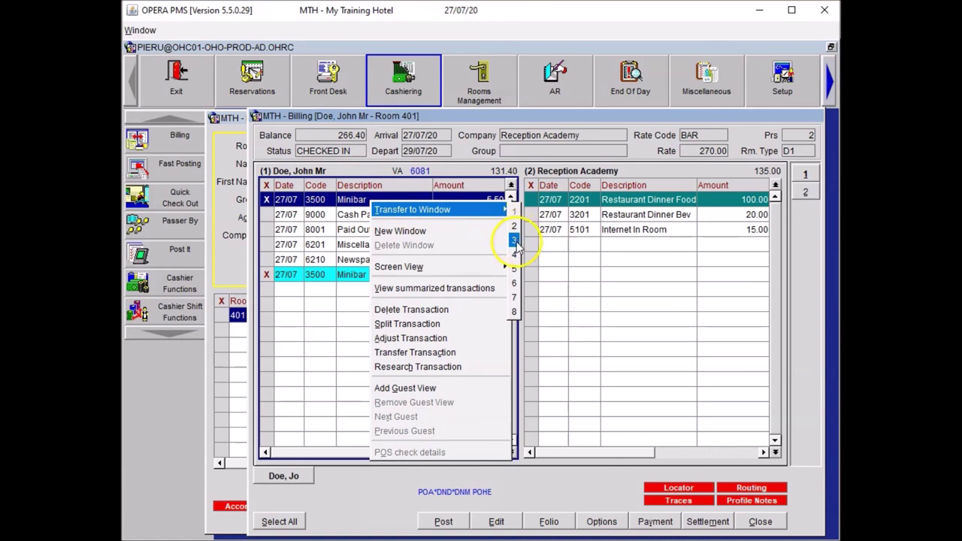
{"action": "left_click", "coordinate": [514, 240]}
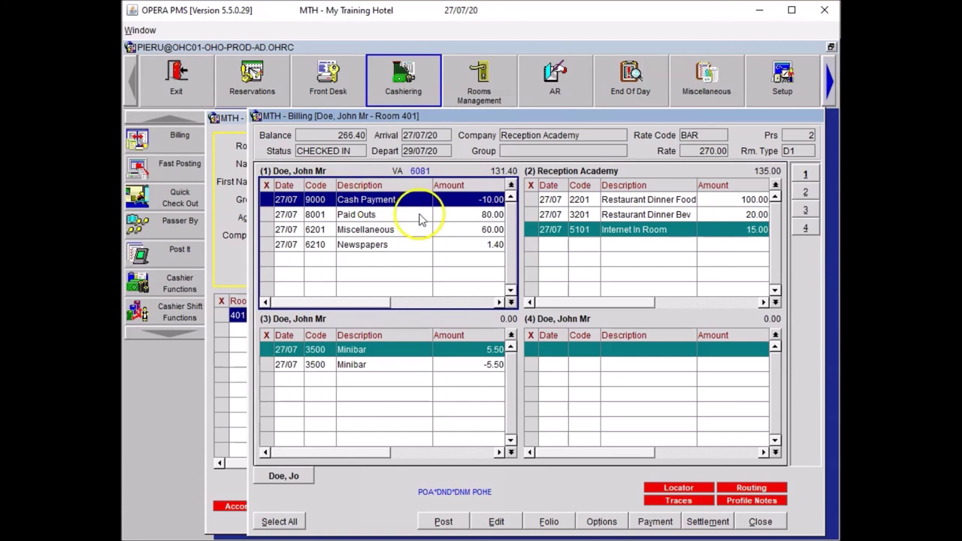
Start an adjustment on both Restaurant Dinner charges with reason code PROM.
{"action": "left_click", "coordinate": [534, 200]}
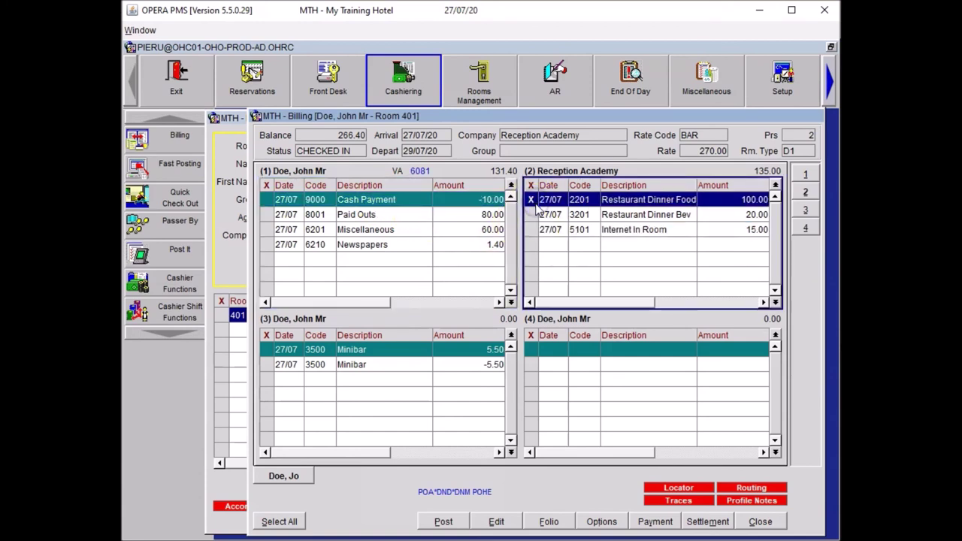
{"action": "left_click", "coordinate": [534, 217]}
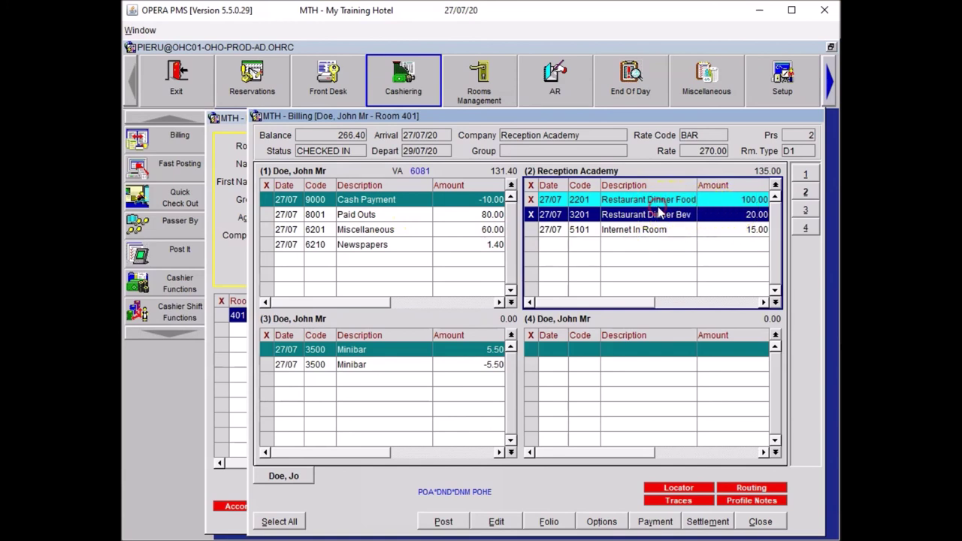
{"action": "right_click", "coordinate": [624, 212]}
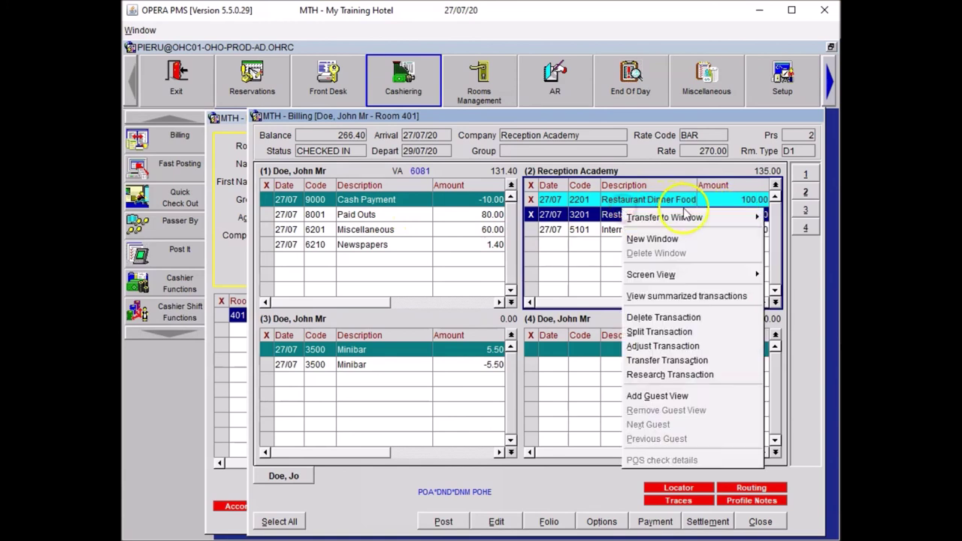
{"action": "mouse_move", "coordinate": [705, 218]}
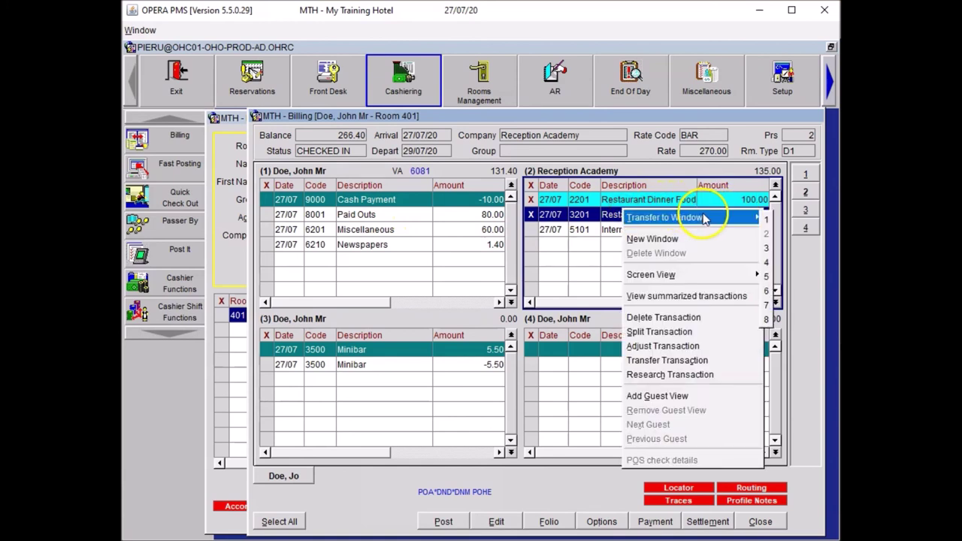
{"action": "left_click", "coordinate": [685, 347]}
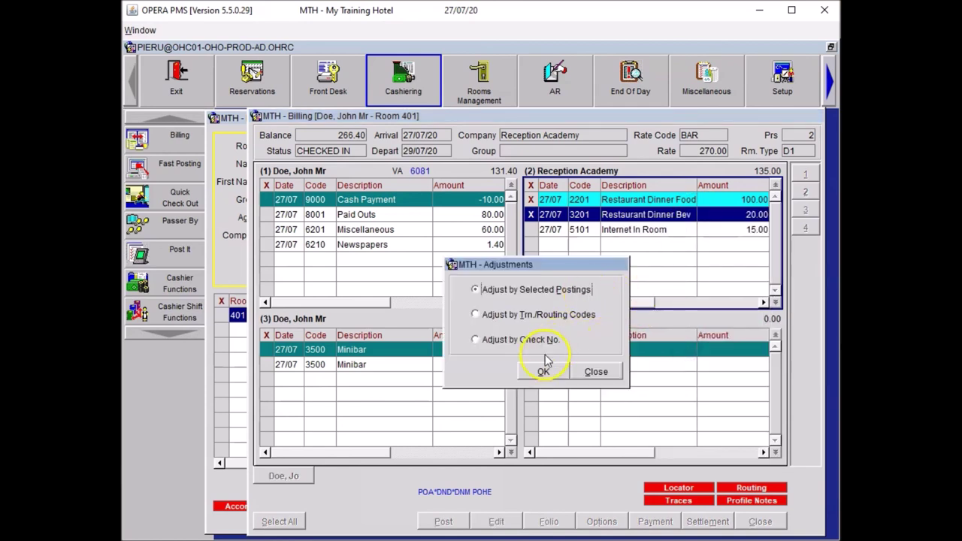
{"action": "left_click", "coordinate": [540, 368]}
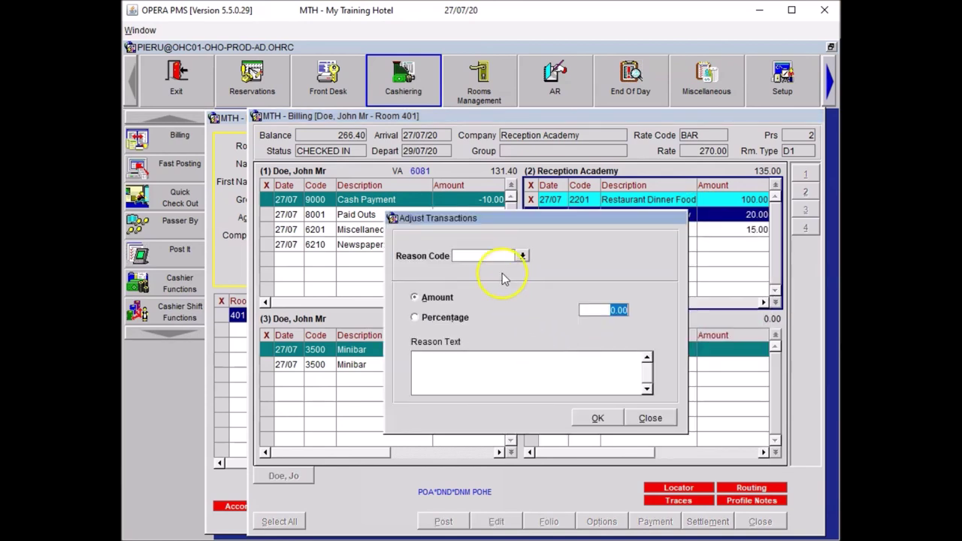
{"action": "left_click", "coordinate": [520, 257]}
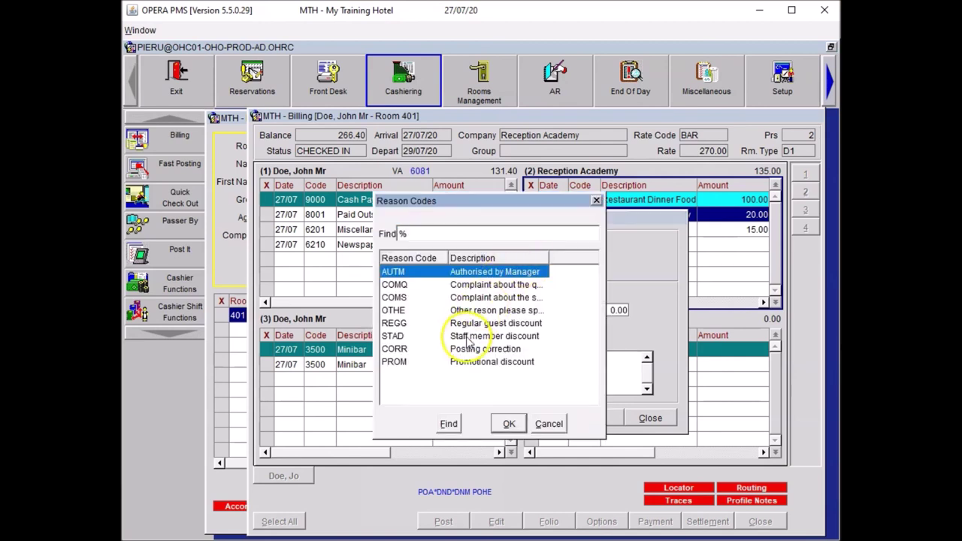
{"action": "left_click", "coordinate": [473, 362]}
{"action": "left_click", "coordinate": [509, 423]}
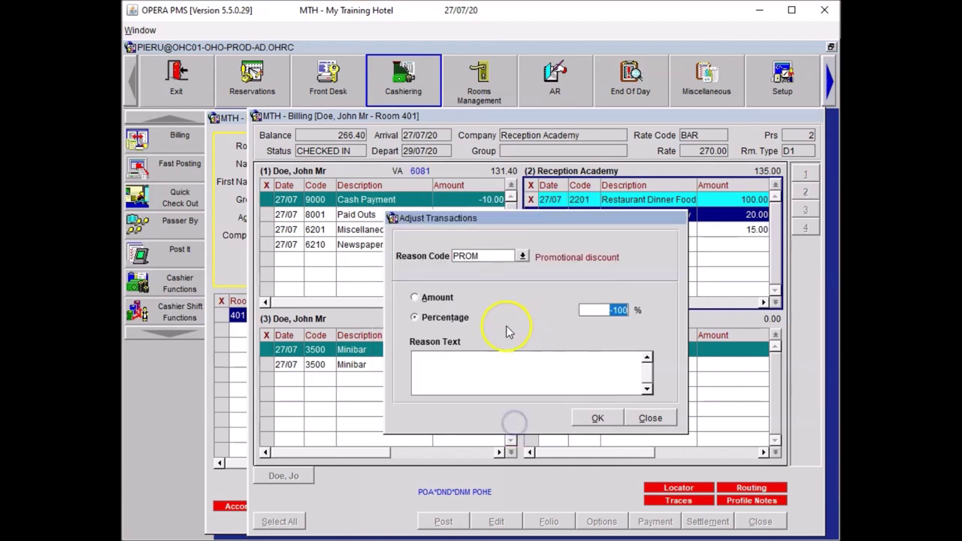
Apply -25% with the note '25% discount on dinner, special offer.'.
{"action": "left_click", "coordinate": [604, 309]}
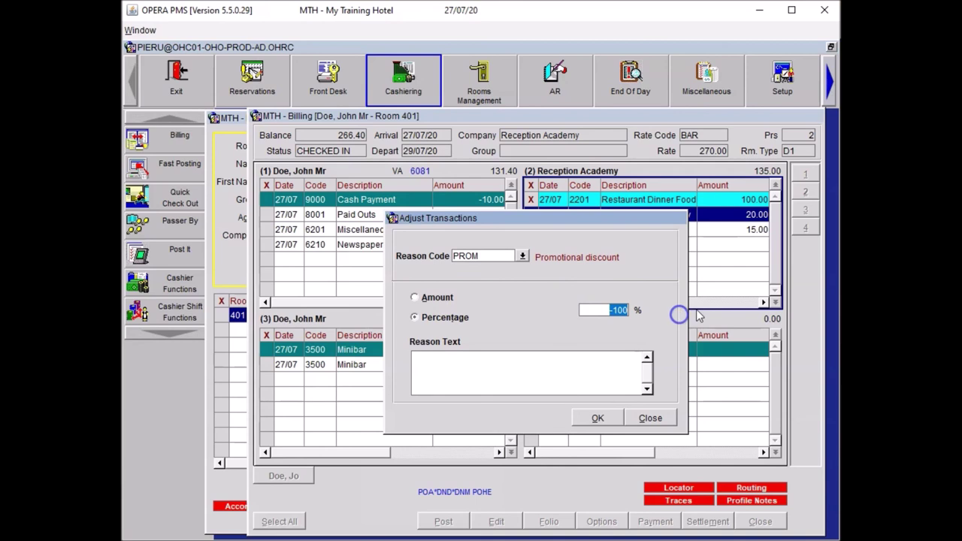
{"action": "type", "text": "-25"}
{"action": "key", "text": "Tab"}
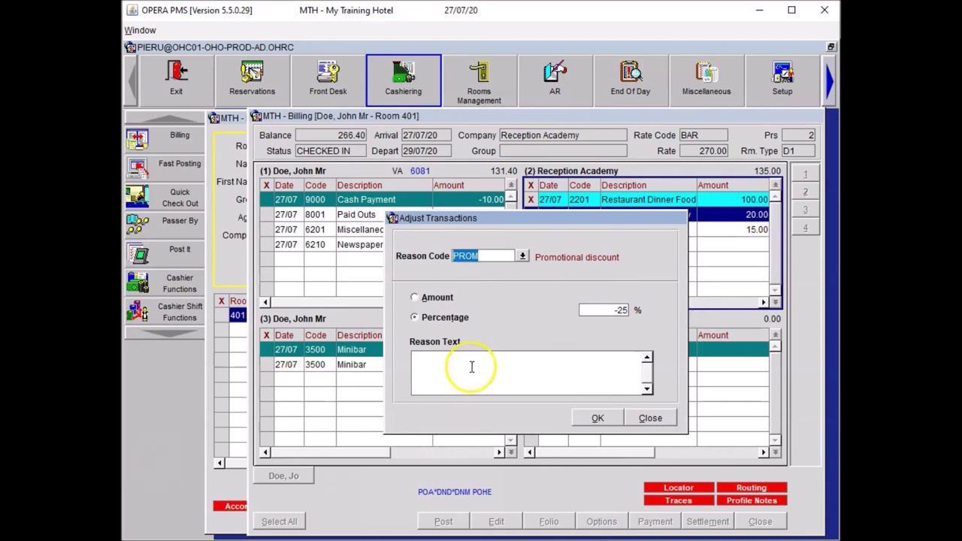
{"action": "left_click", "coordinate": [470, 367]}
{"action": "type", "text": "25% discount on dinner, special offer."}
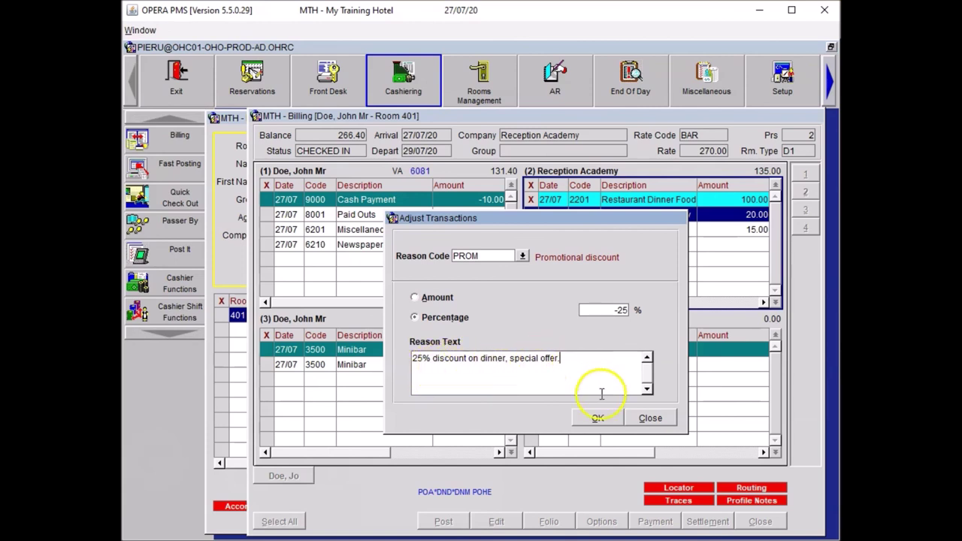
{"action": "left_click", "coordinate": [605, 417]}
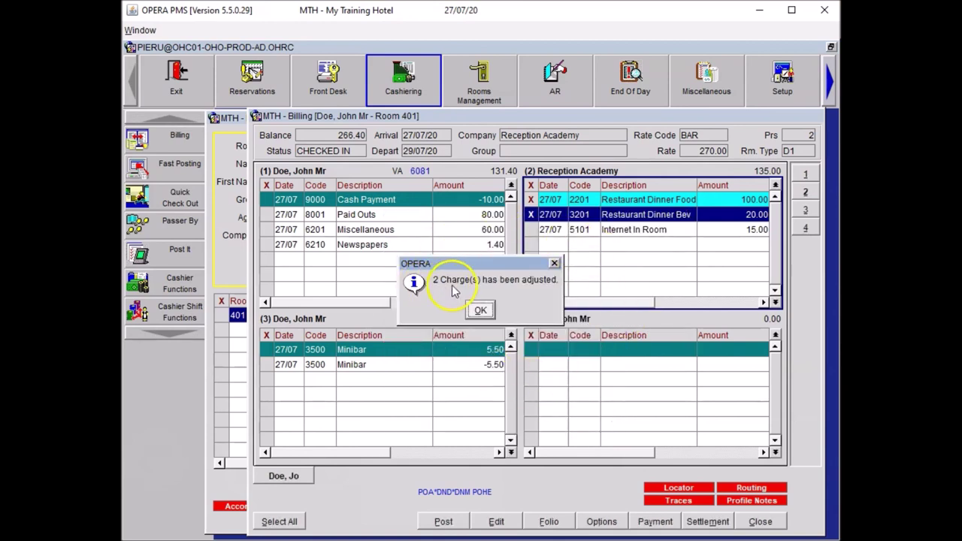
{"action": "left_click", "coordinate": [480, 309]}
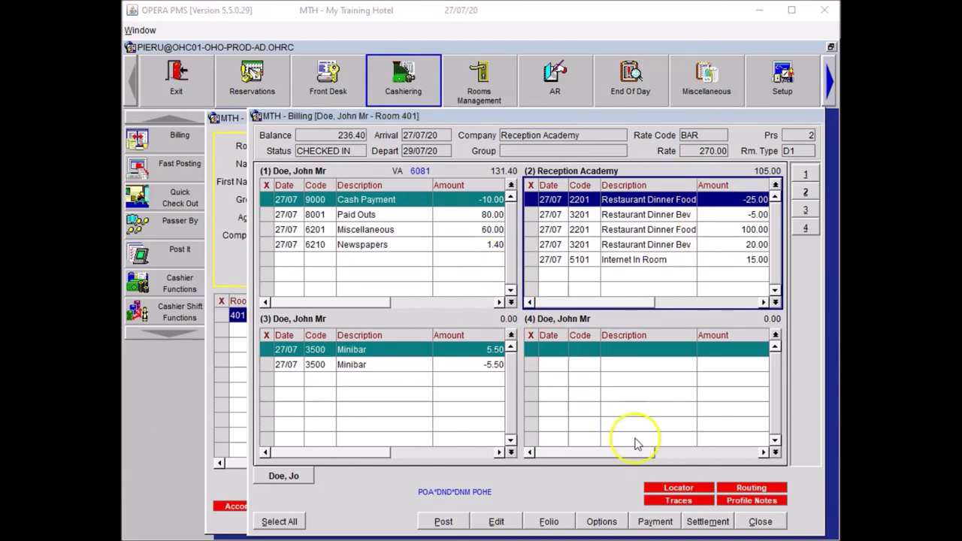
Close the room 401 billing screen with its 236.40 balance (131.40 guest, 105.00 Reception Academy).
{"action": "left_click", "coordinate": [755, 521]}
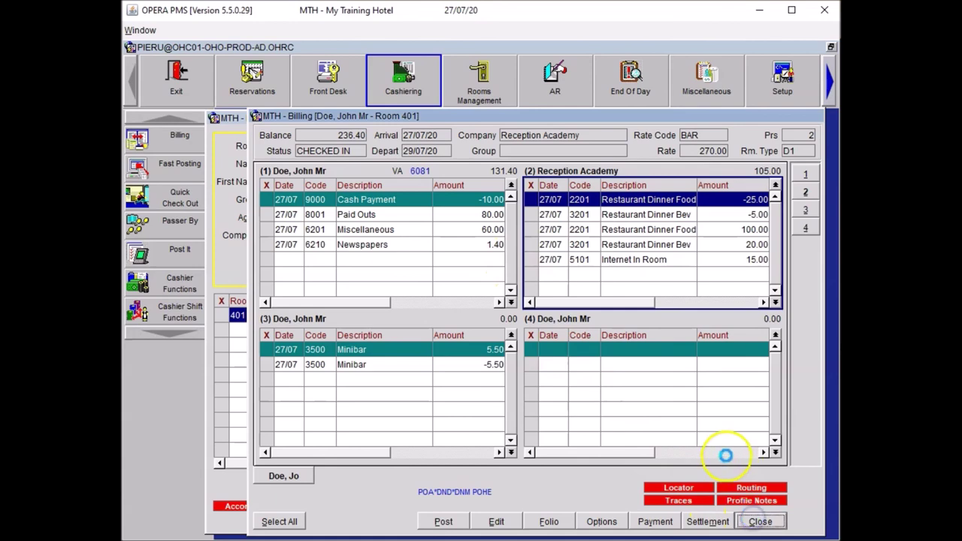